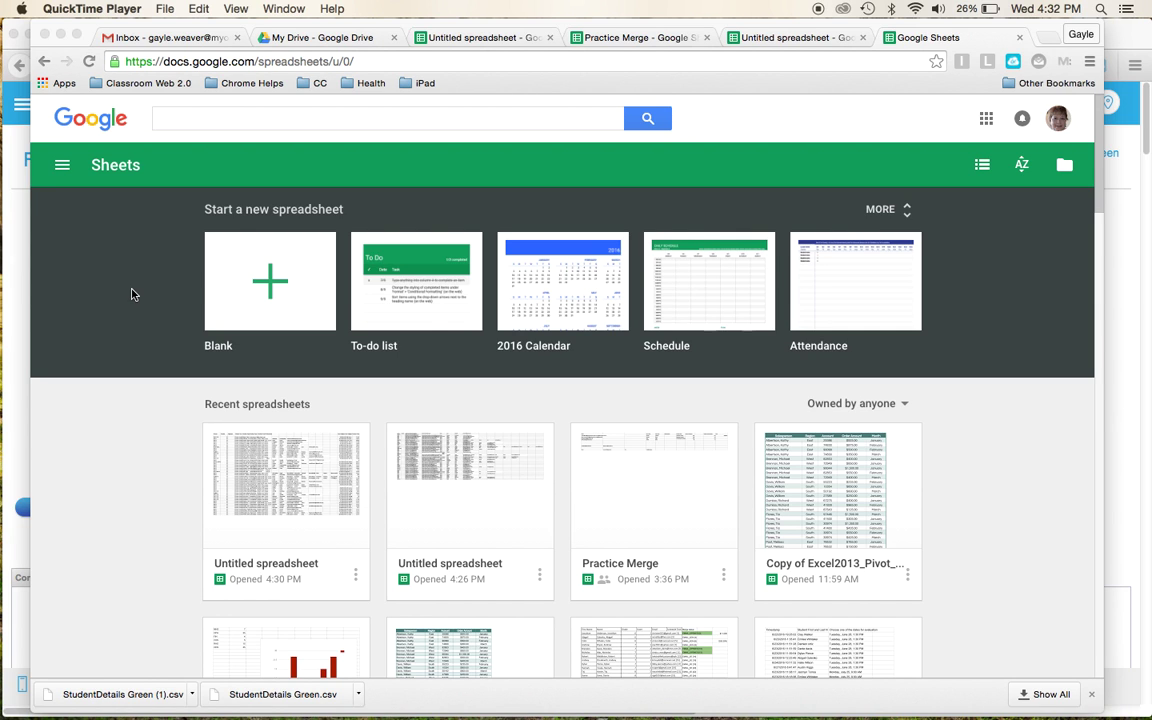
# Step: Bring Chrome forward and start a new blank Untitled spreadsheet
pyautogui.click(270, 288)
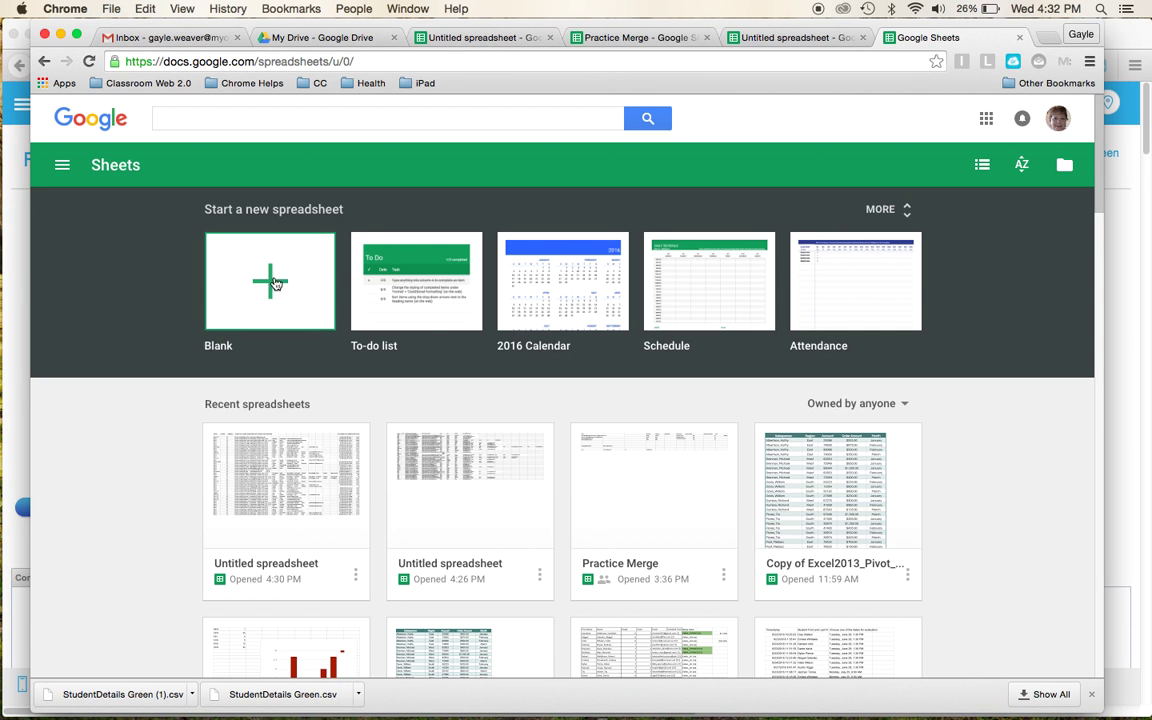
pyautogui.click(275, 283)
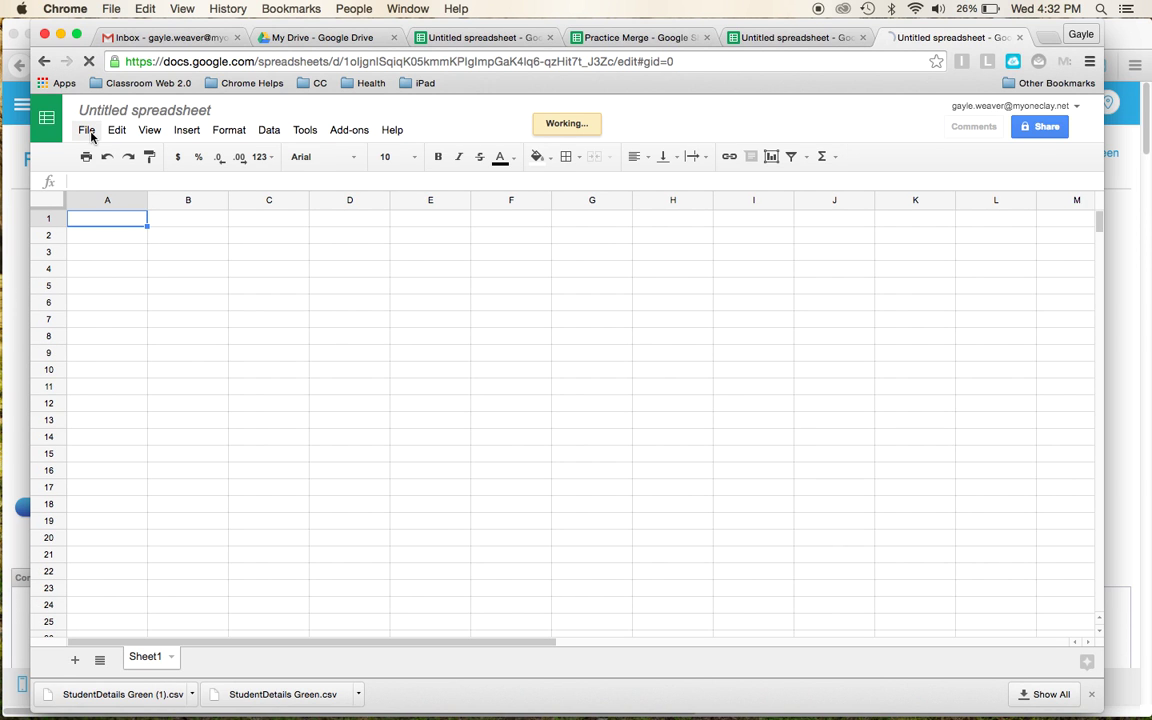
# Step: Upload StudentDetails Green copy.csv from the Desktop via File > Import, set to replace the spreadsheet
pyautogui.click(88, 132)
pyautogui.click(88, 131)
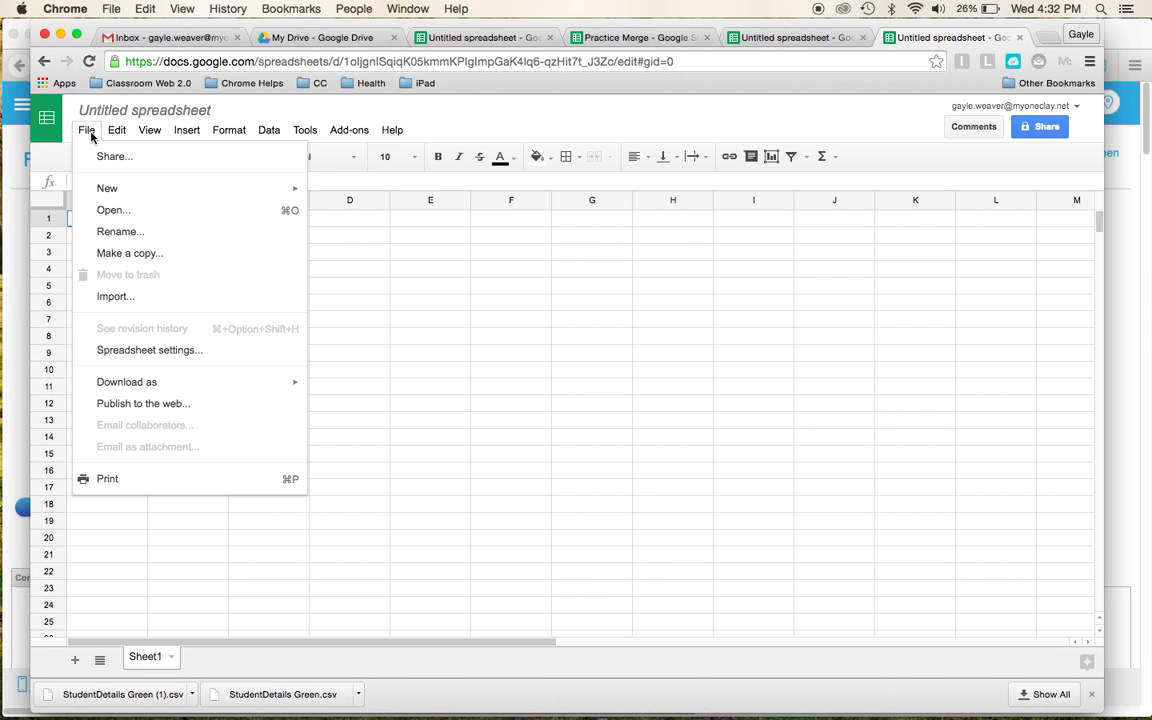
pyautogui.click(118, 299)
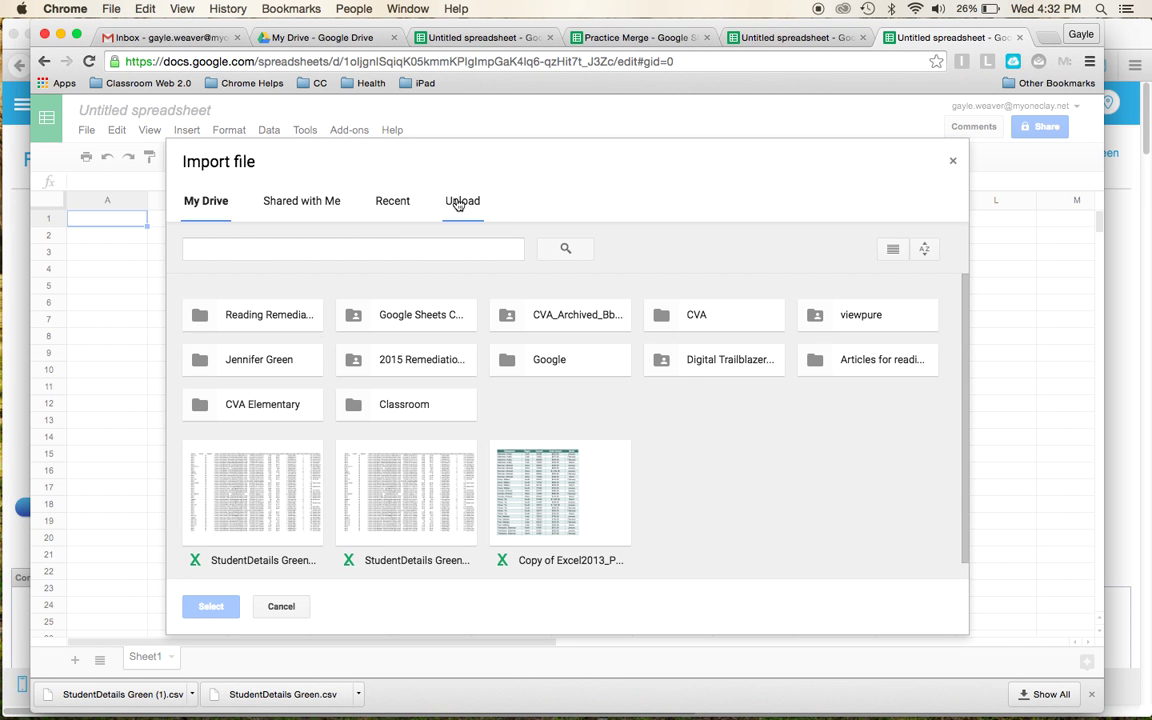
pyautogui.click(456, 199)
pyautogui.click(550, 426)
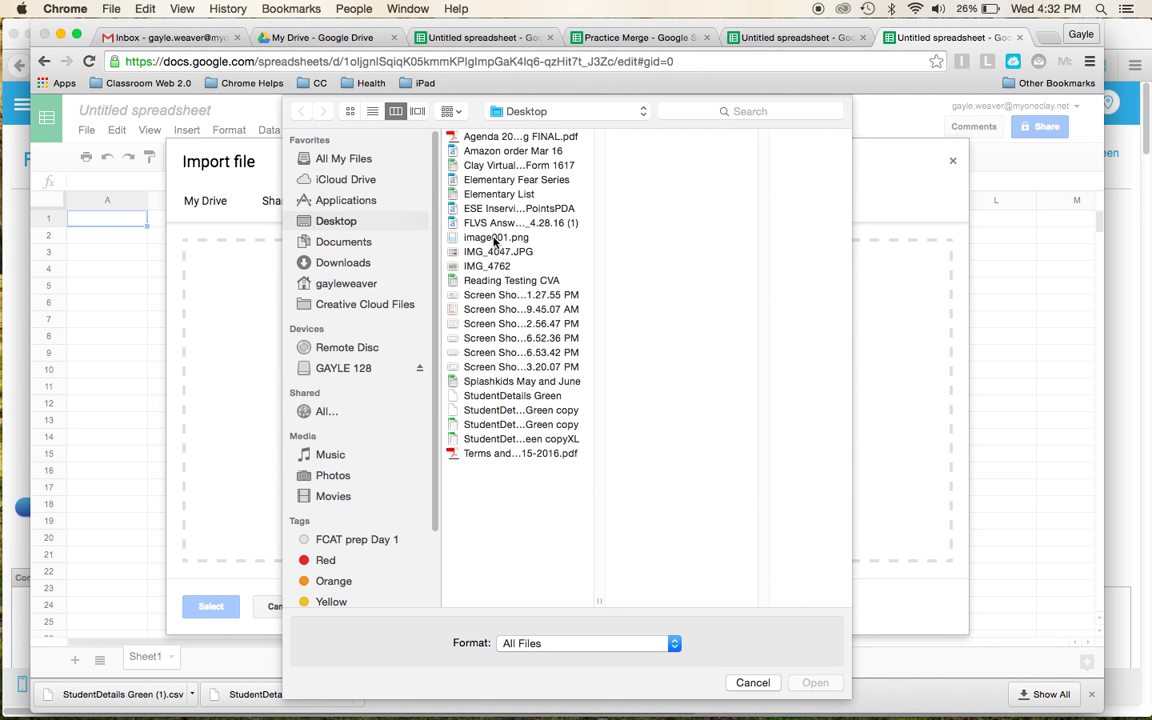
pyautogui.click(461, 425)
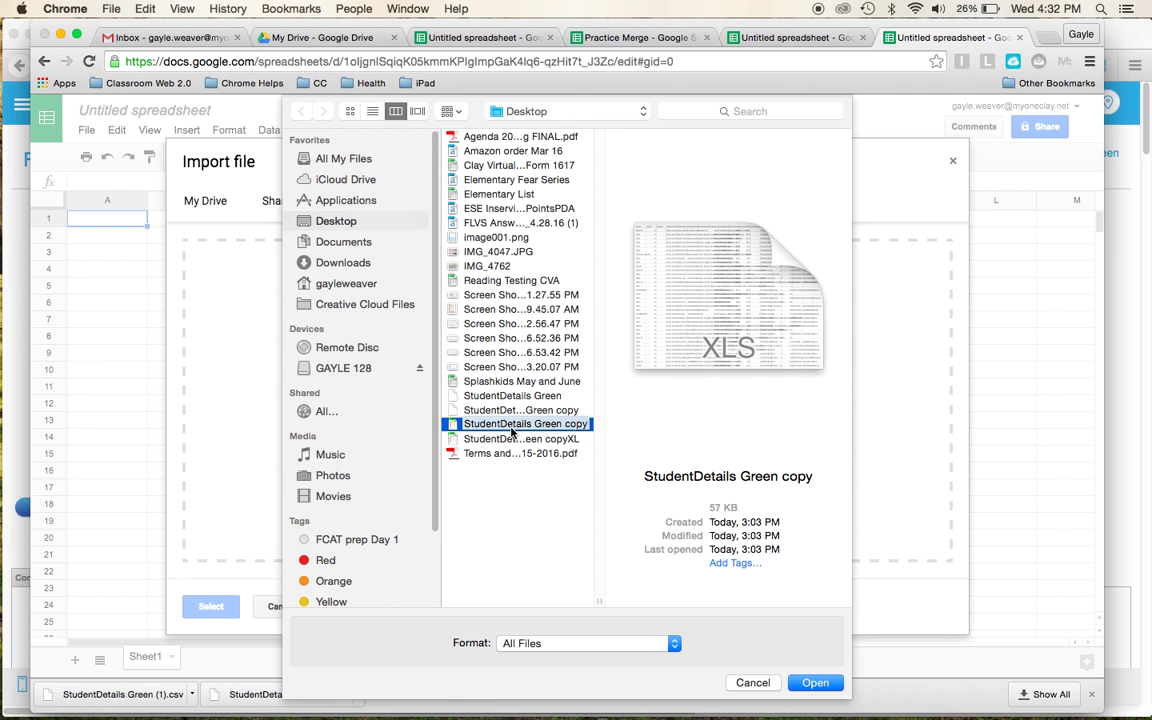
pyautogui.click(505, 411)
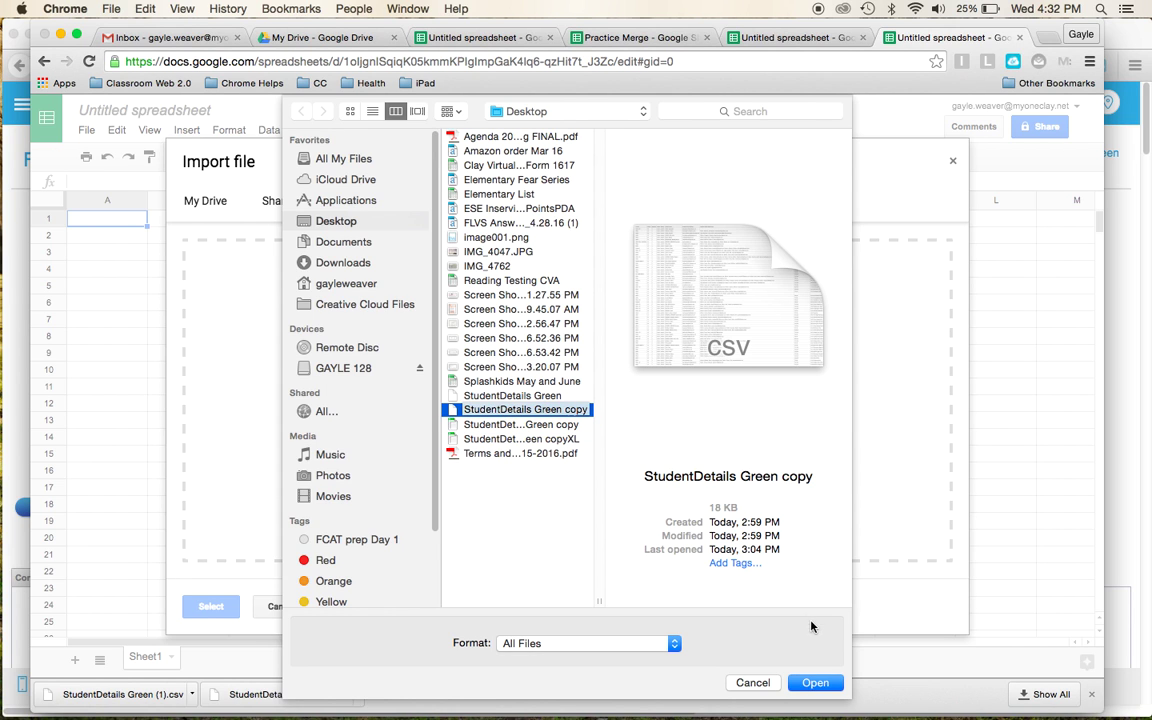
pyautogui.click(815, 683)
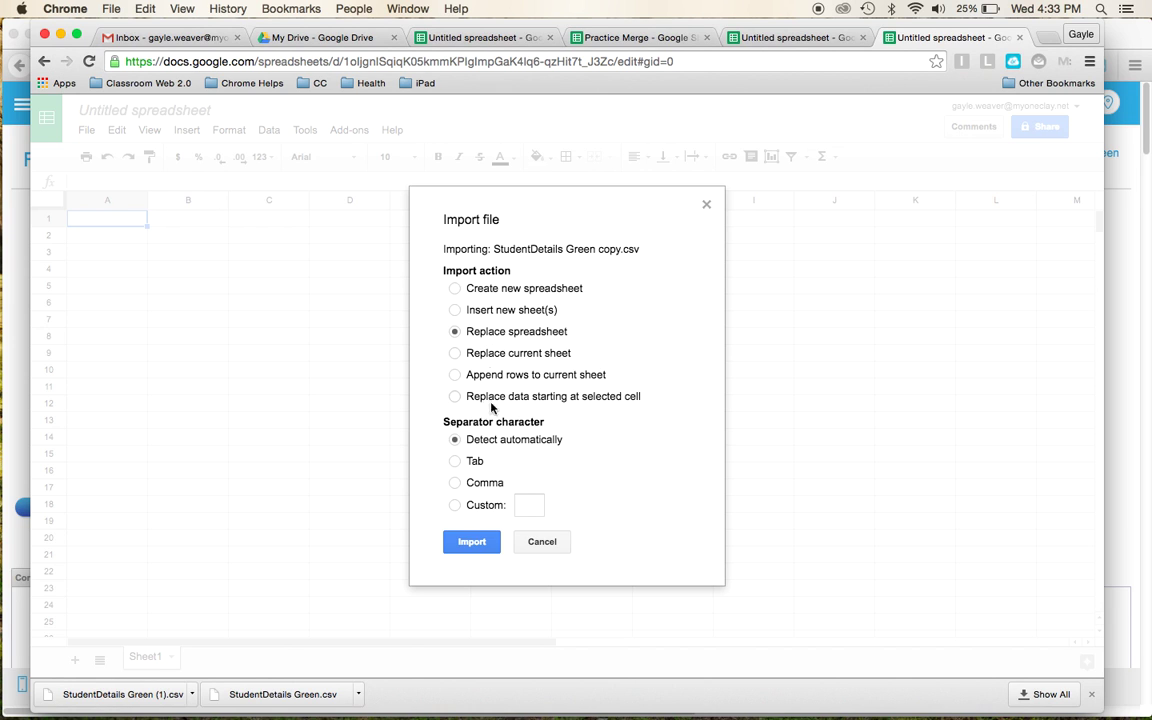
# Step: Import the CSV so the StudentDetails Green copy sheet fills with student data
pyautogui.click(474, 540)
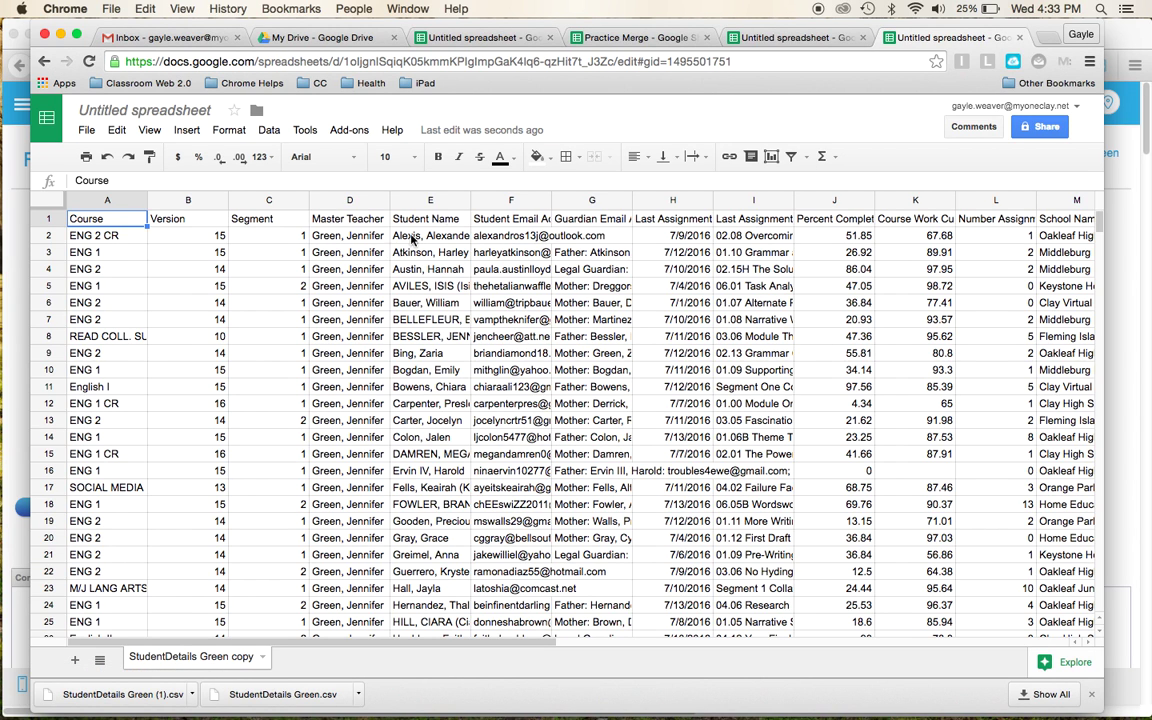
# Step: Delete the Version and Master Teacher columns, then select the Guardian Email Address(es) column E
pyautogui.click(190, 203)
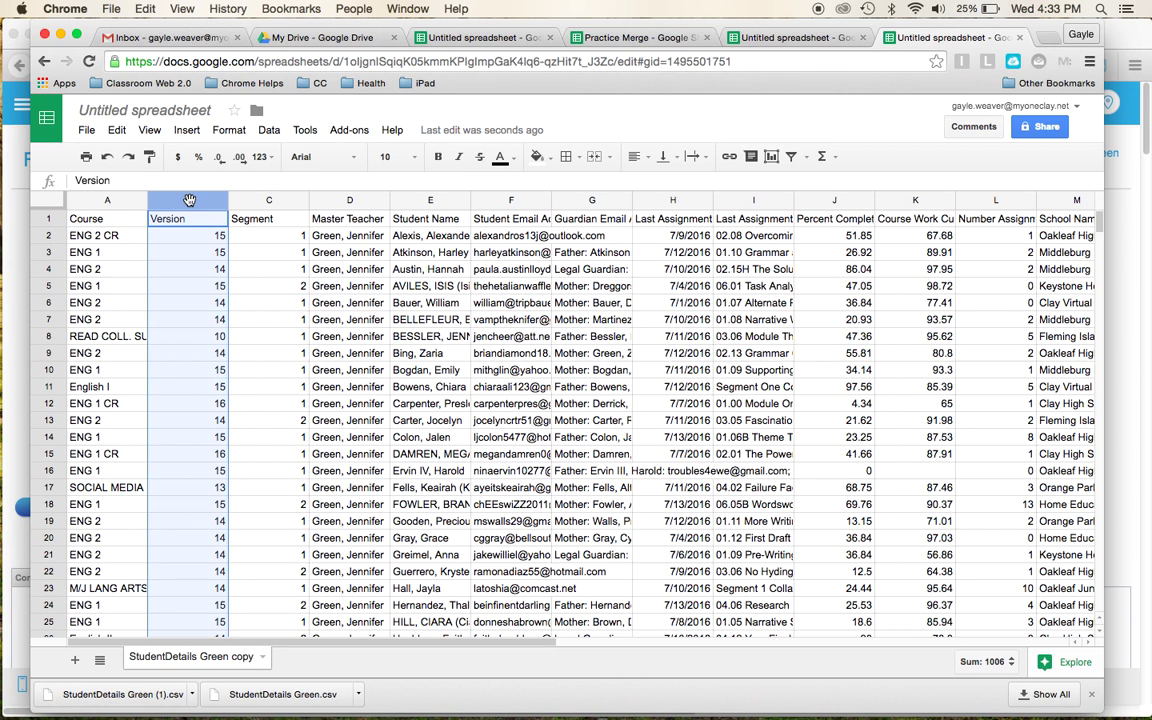
pyautogui.rightClick(188, 202)
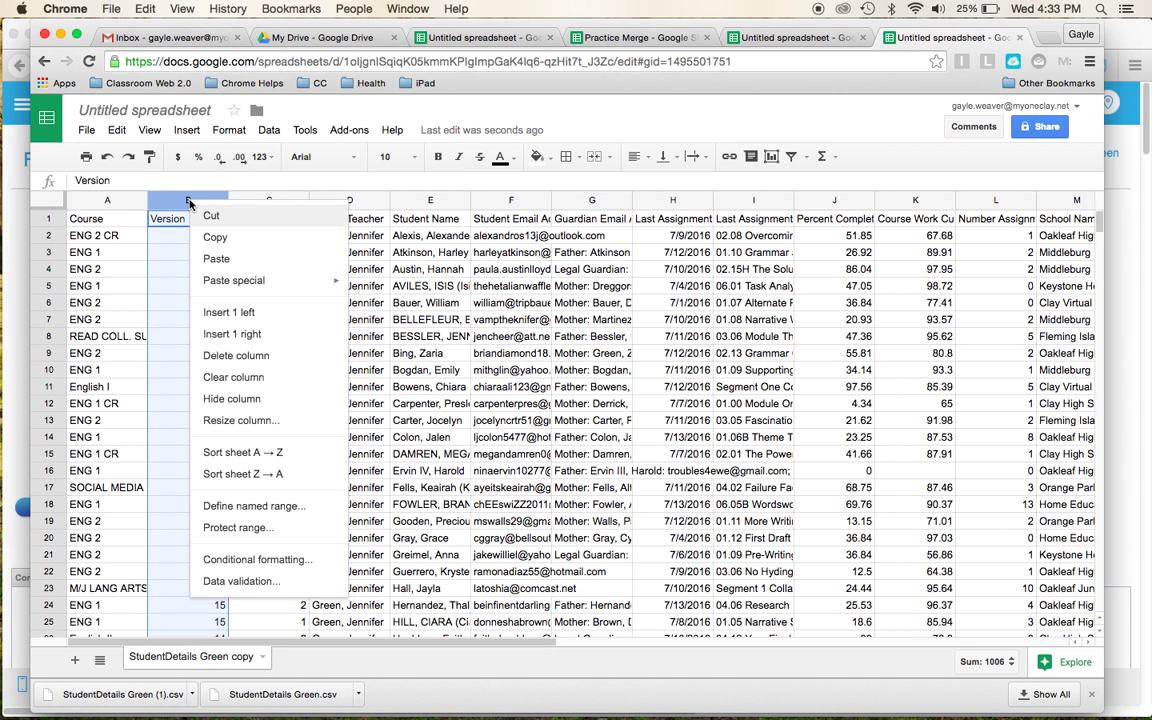
pyautogui.click(226, 358)
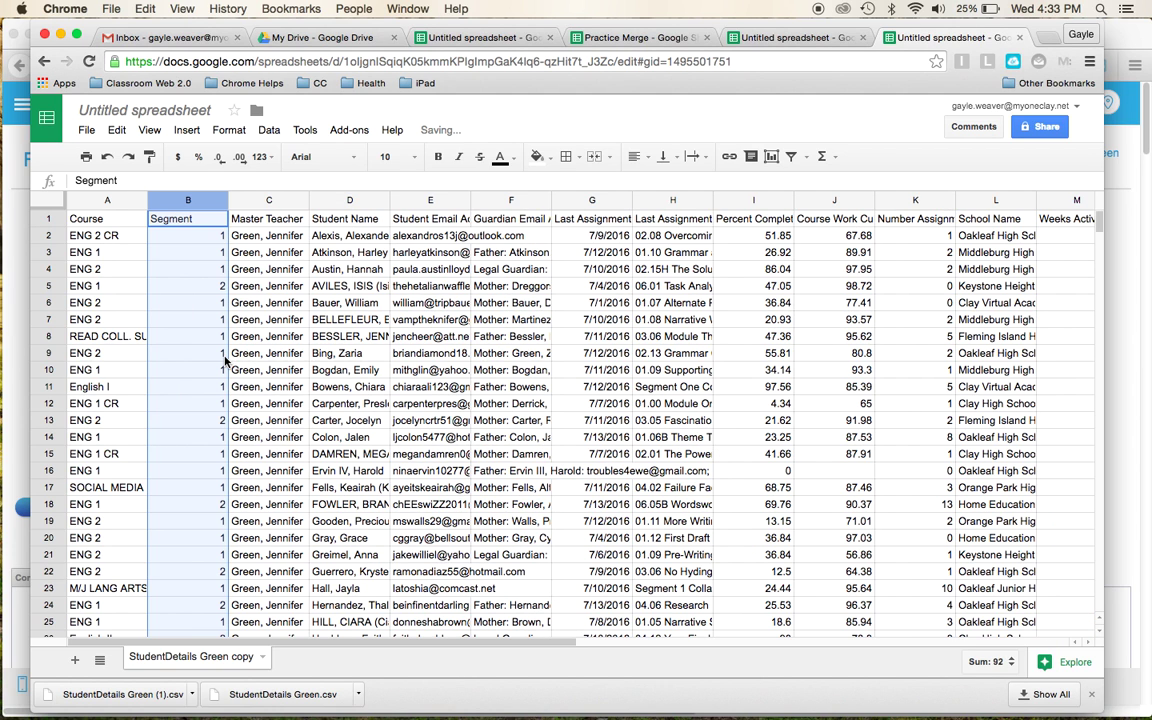
pyautogui.click(287, 204)
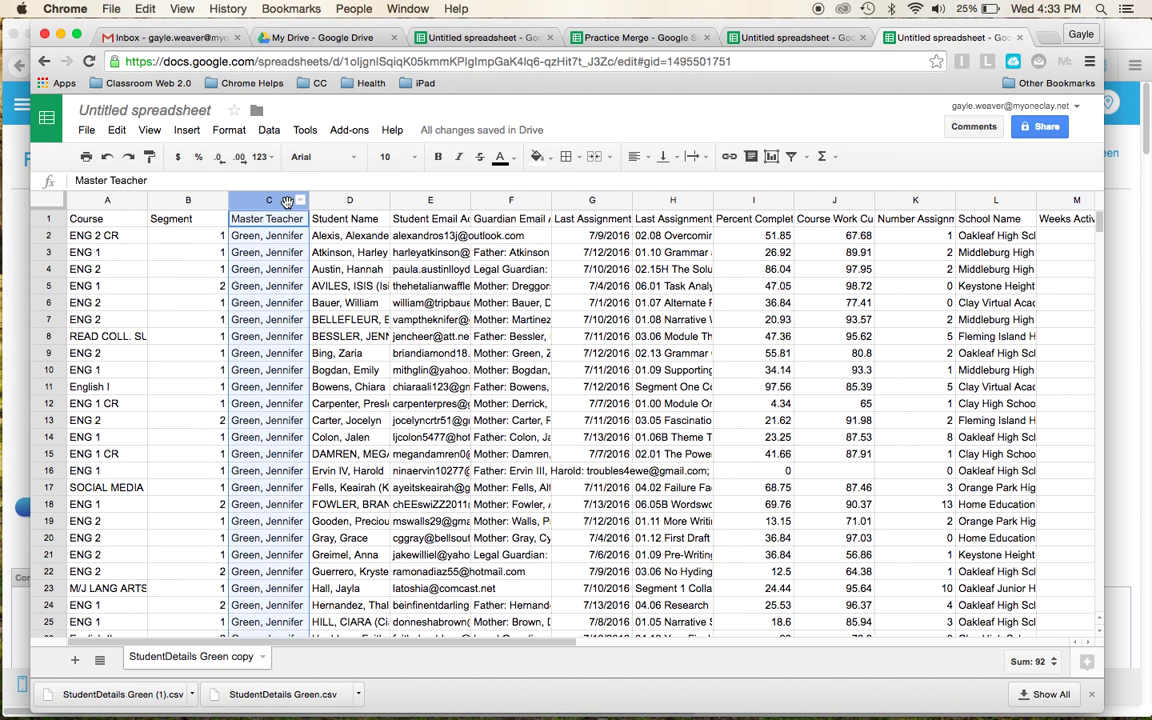
pyautogui.rightClick(287, 204)
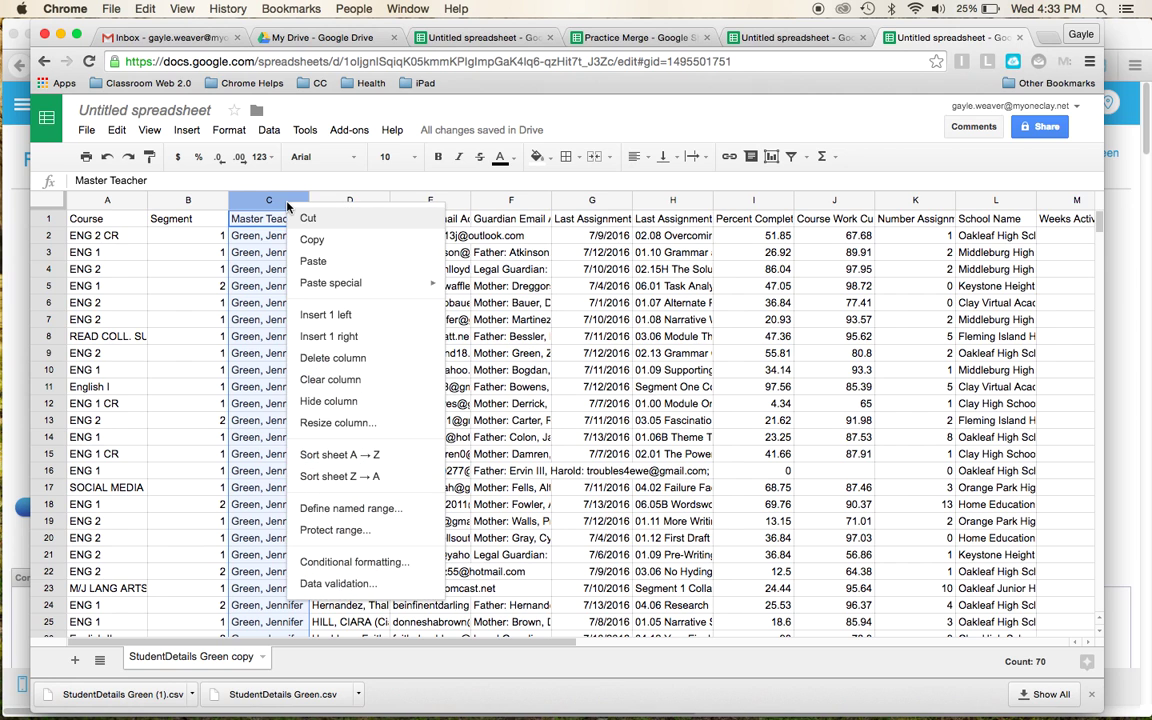
pyautogui.click(310, 357)
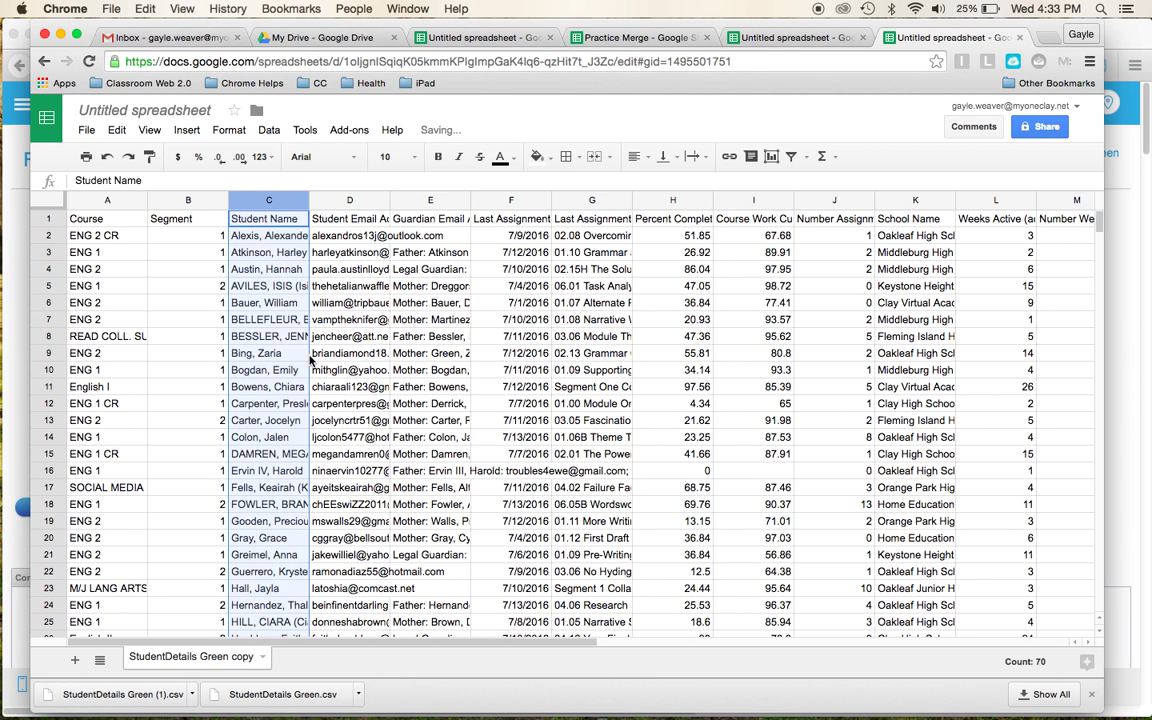
pyautogui.click(430, 203)
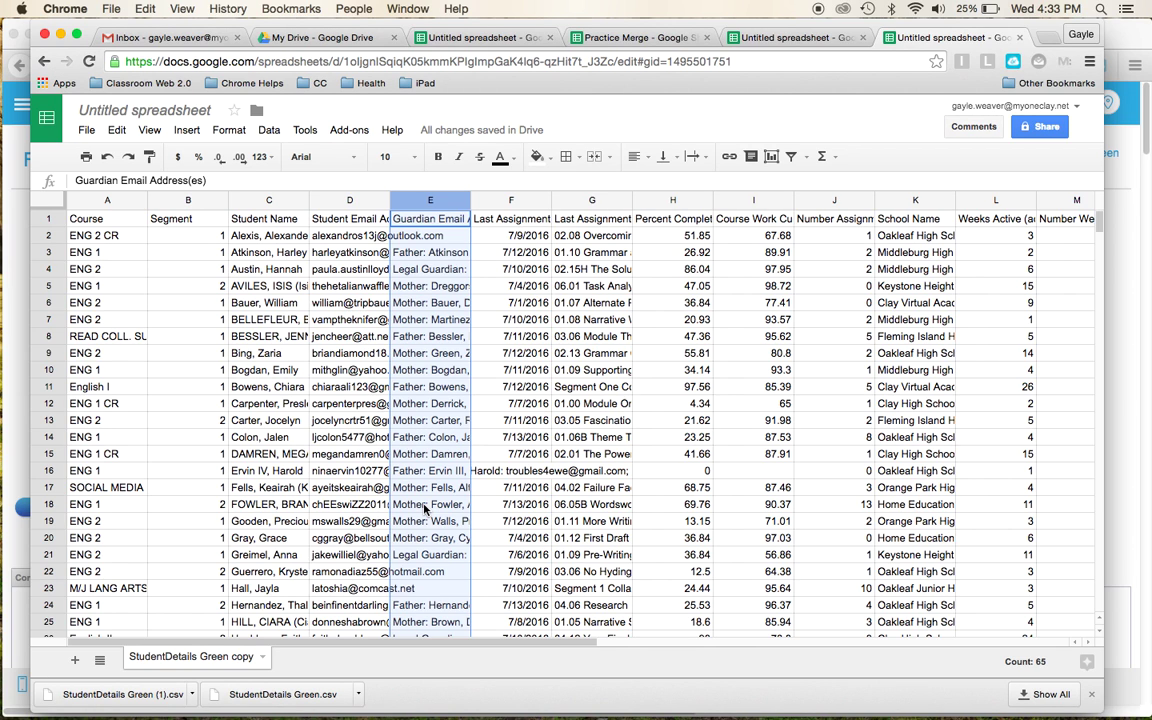
# Step: Insert ten blank columns, F through O, to the right of Guardian Email Address(es)
pyautogui.click(186, 132)
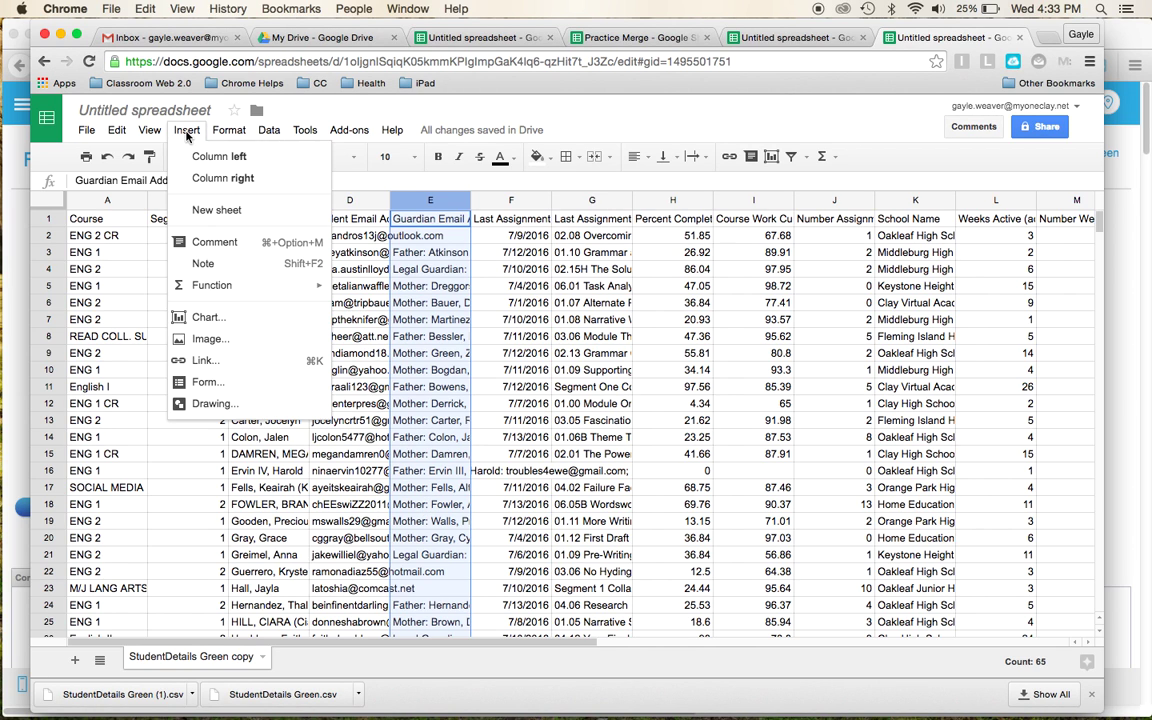
pyautogui.click(206, 180)
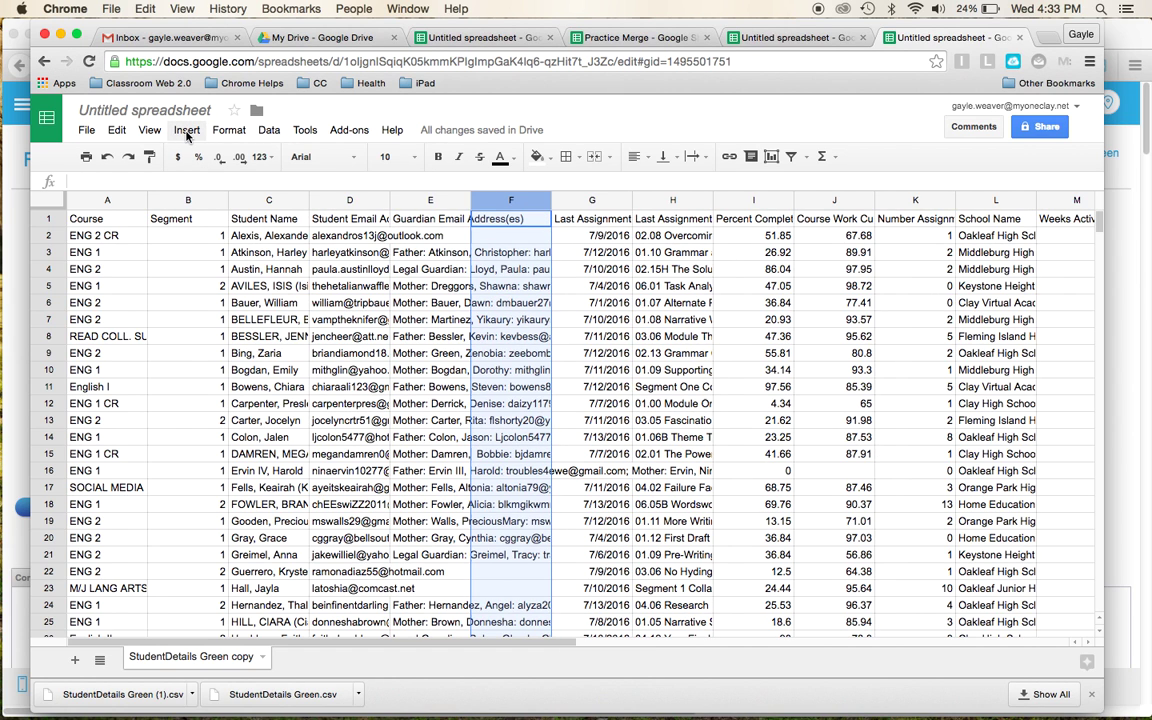
pyautogui.click(187, 130)
pyautogui.click(205, 175)
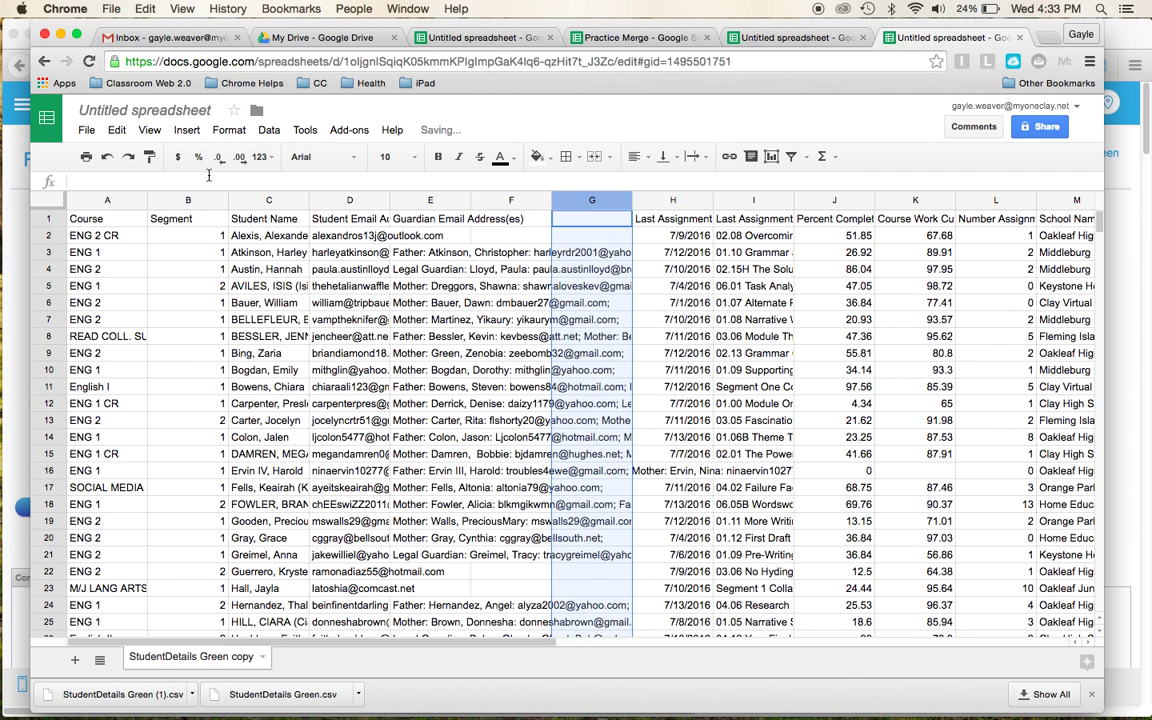
pyautogui.click(187, 130)
pyautogui.click(211, 177)
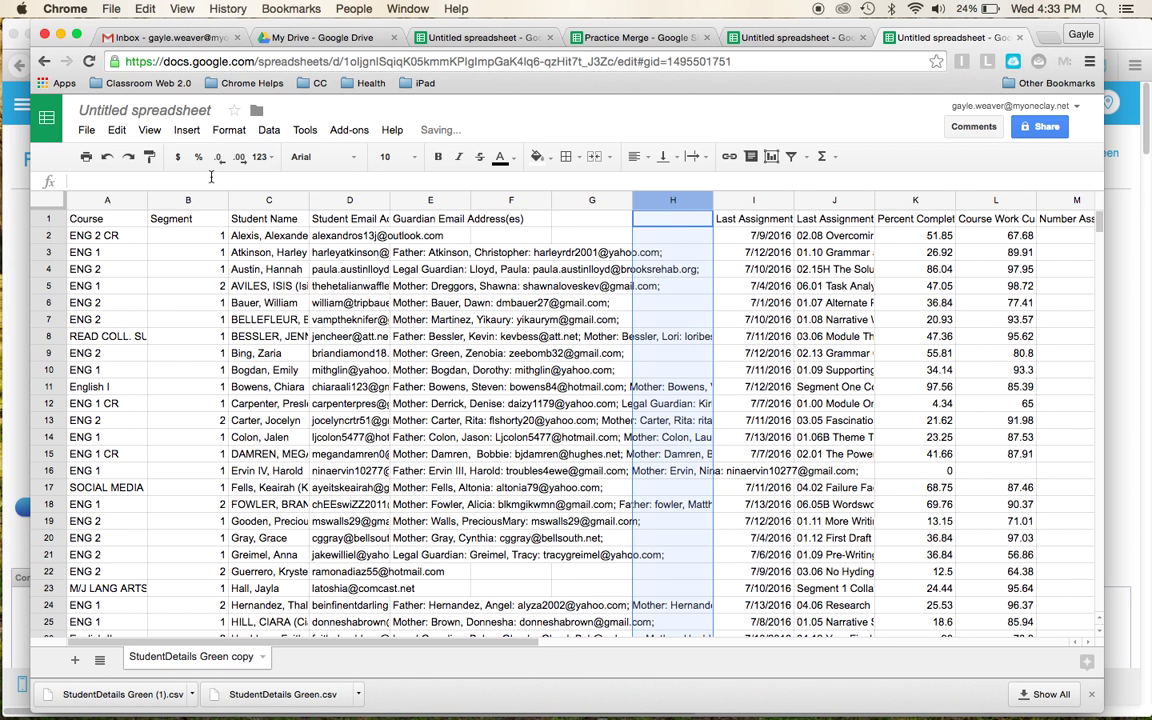
pyautogui.click(187, 130)
pyautogui.click(208, 177)
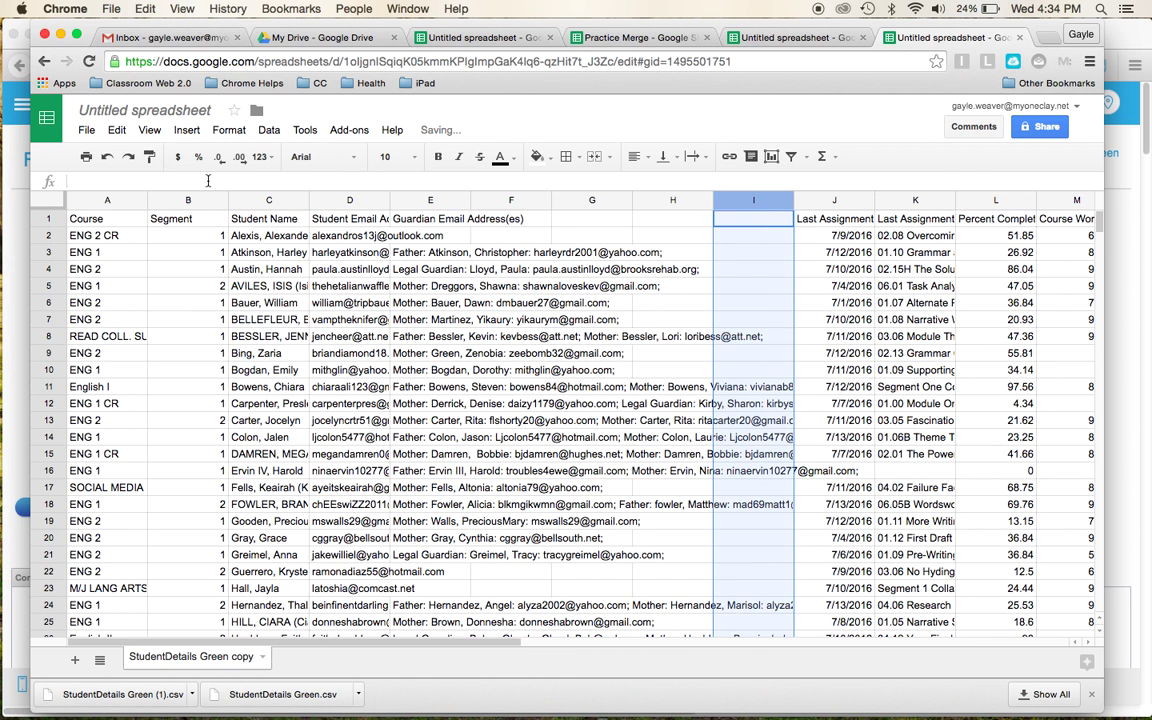
pyautogui.click(187, 130)
pyautogui.click(200, 177)
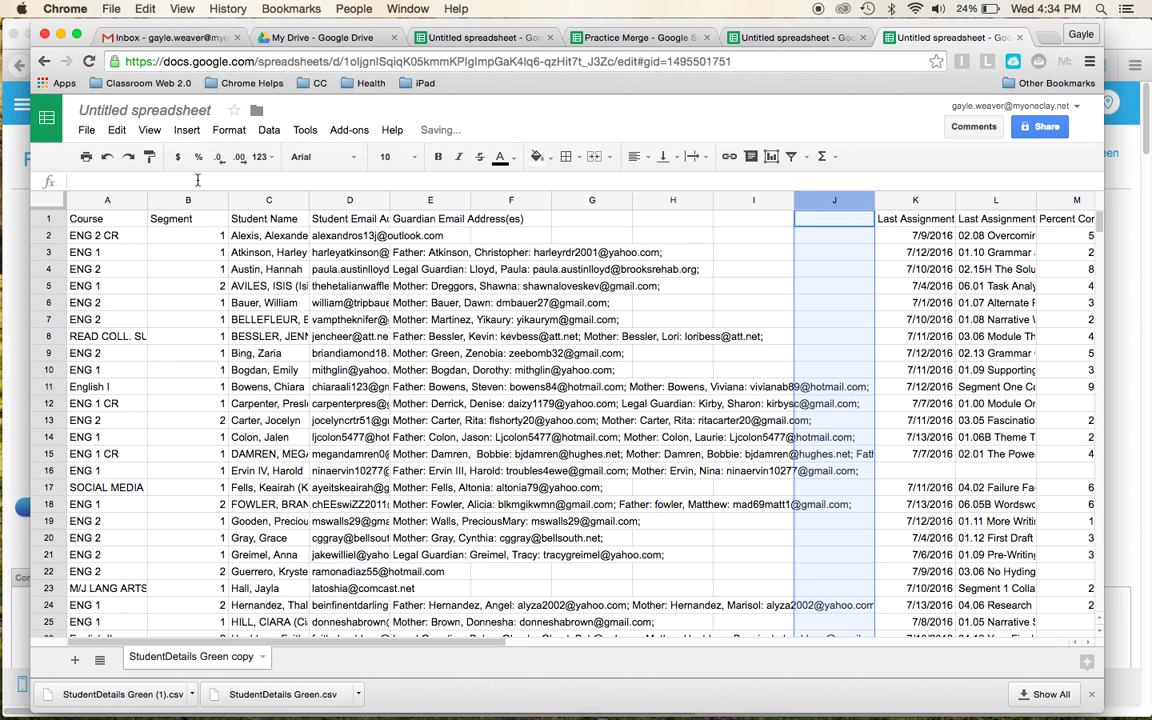
pyautogui.click(176, 129)
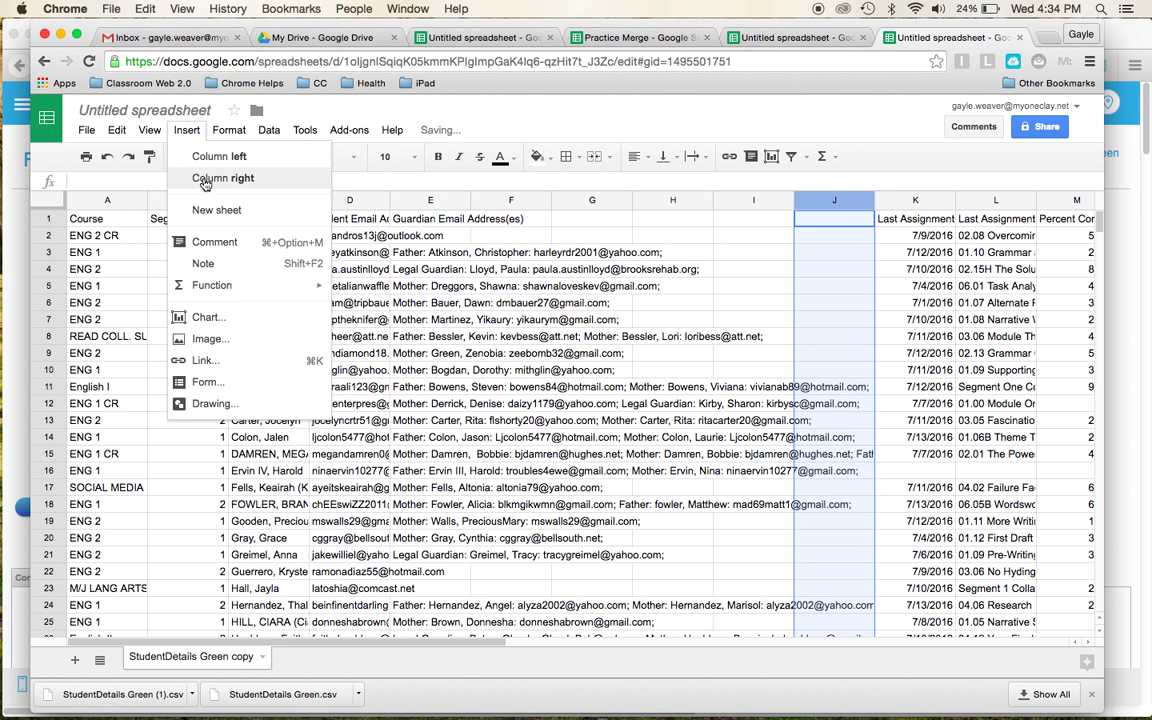
pyautogui.click(204, 182)
pyautogui.click(186, 130)
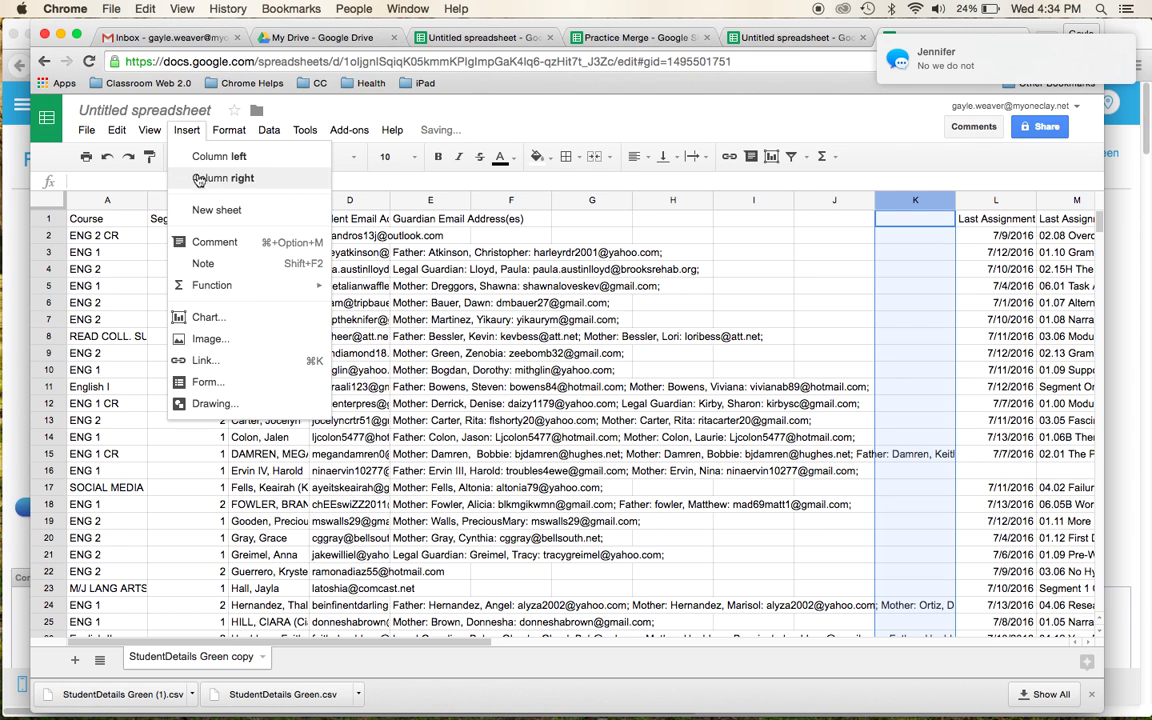
pyautogui.click(198, 178)
pyautogui.click(187, 131)
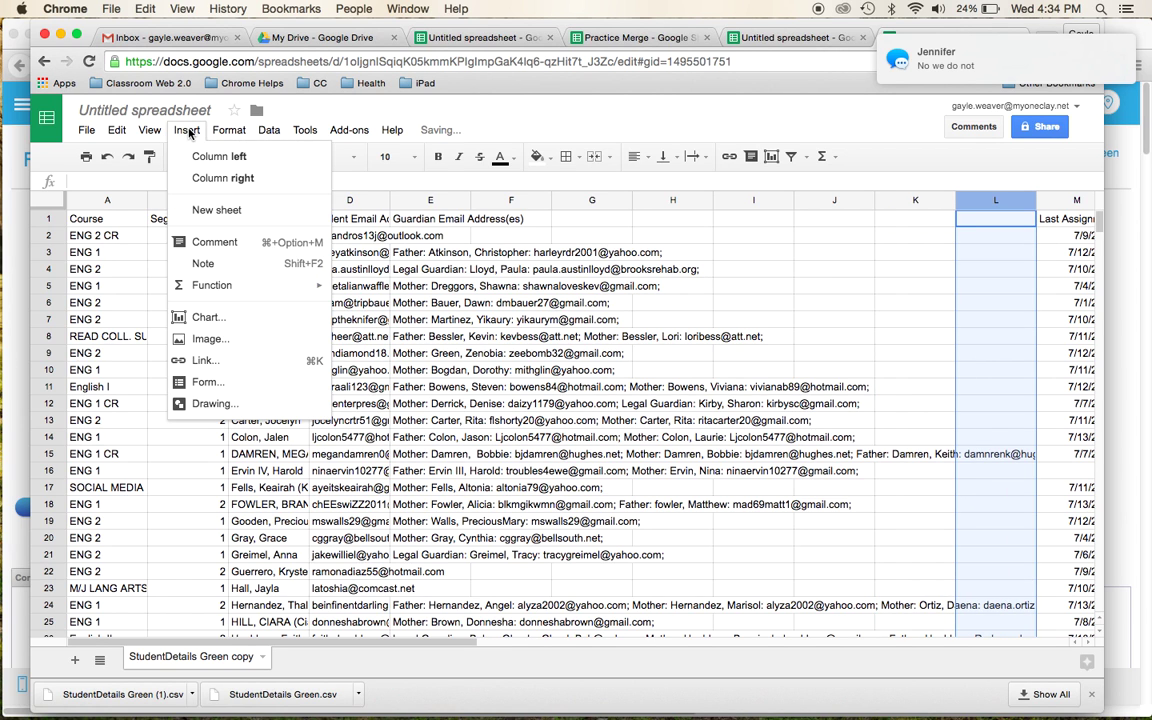
pyautogui.click(205, 179)
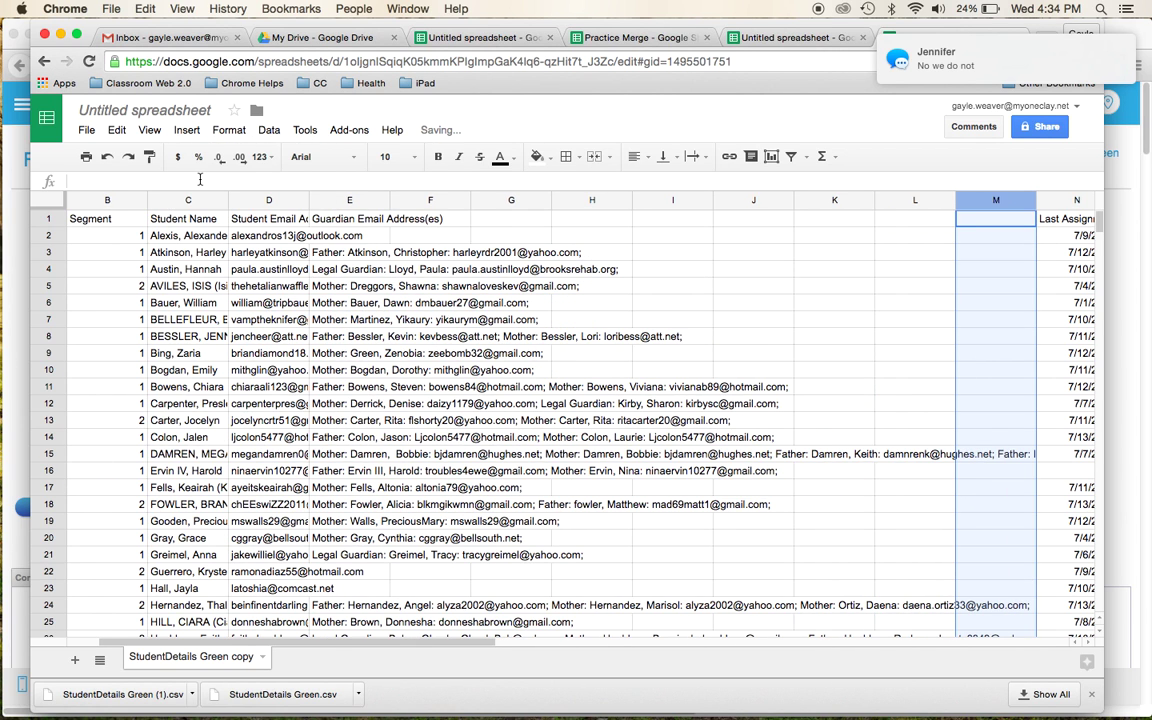
pyautogui.click(187, 131)
pyautogui.click(204, 180)
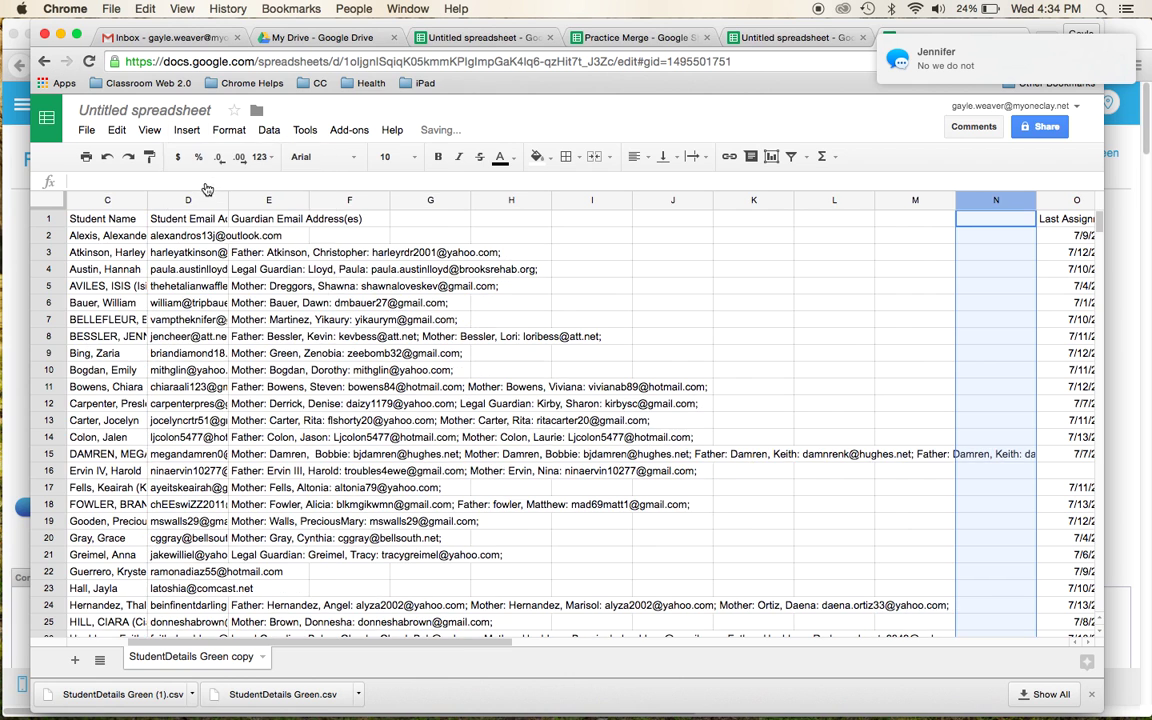
pyautogui.click(187, 131)
pyautogui.click(198, 179)
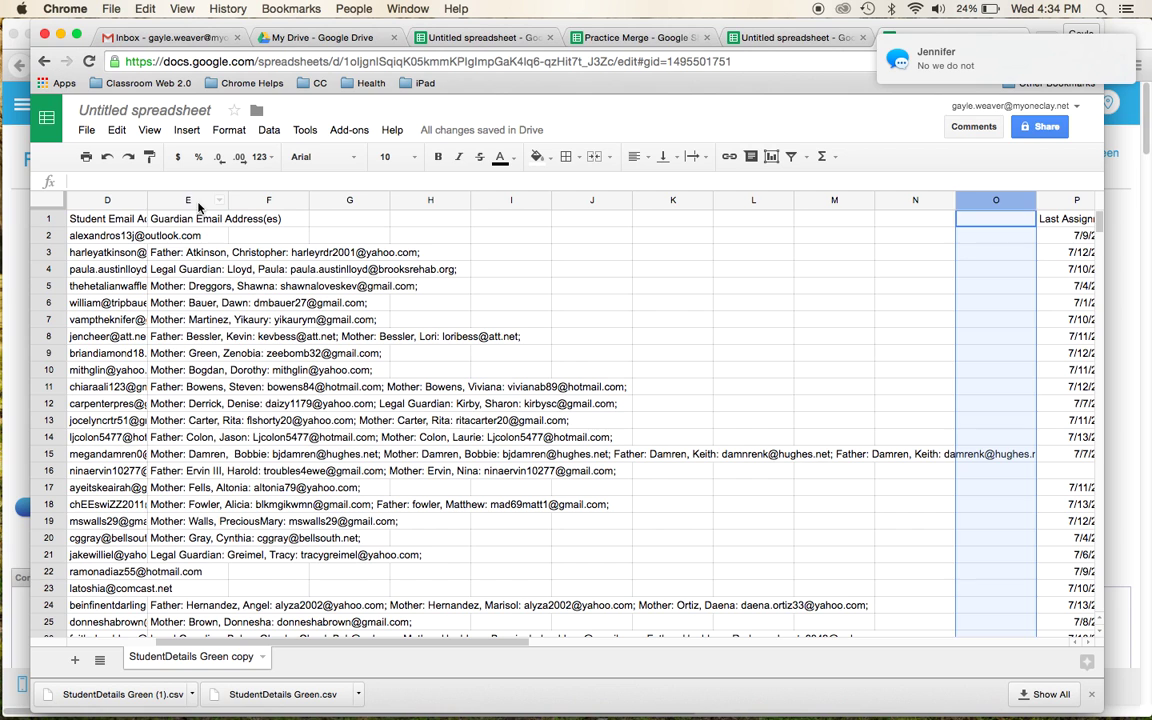
# Step: Widen column E so the full guardian email entries are readable
pyautogui.click(197, 201)
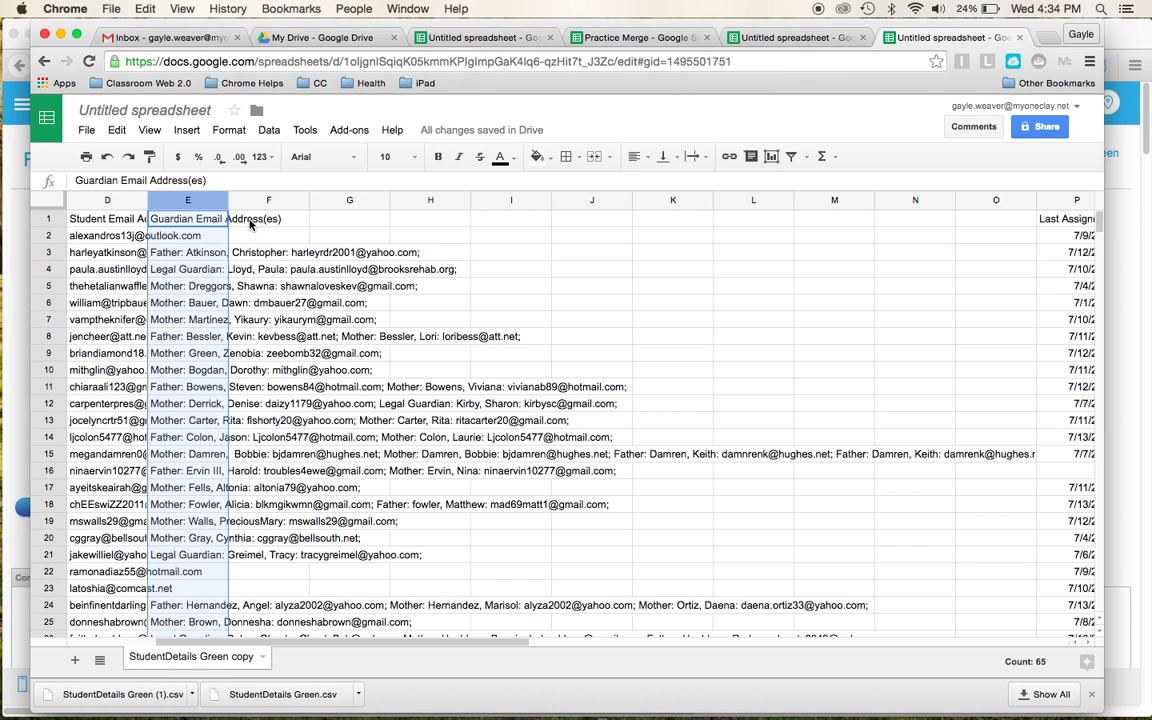
pyautogui.click(284, 223)
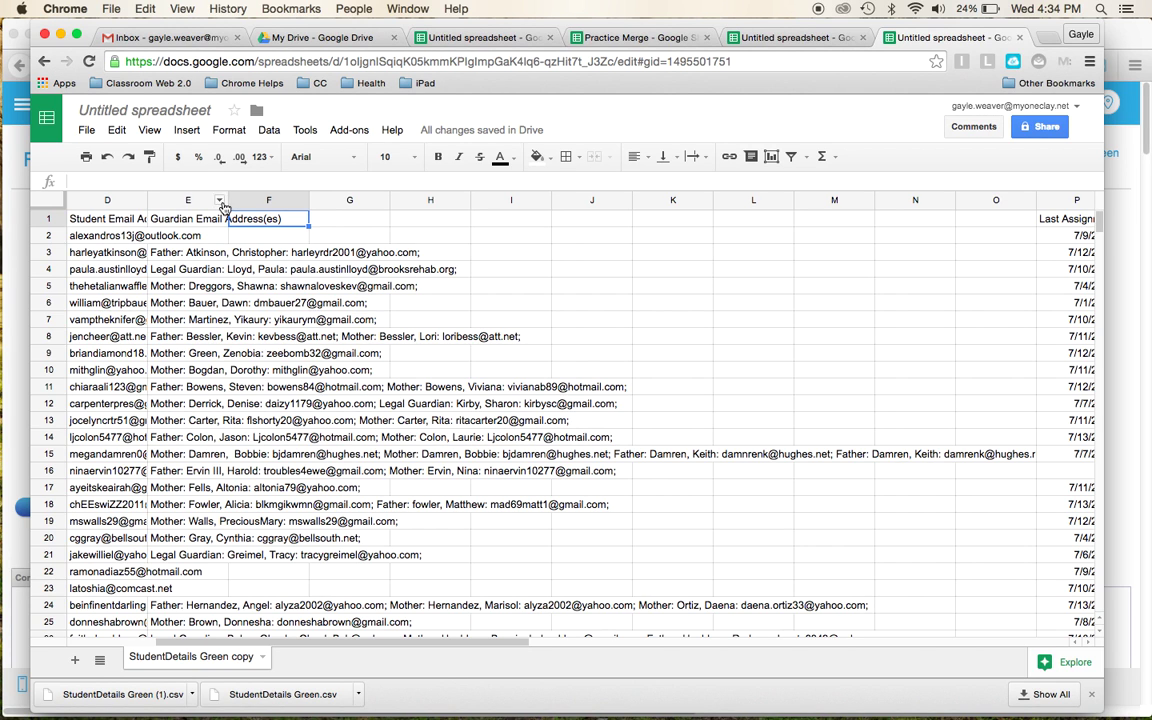
pyautogui.moveTo(229, 200); pyautogui.dragTo(567, 199)
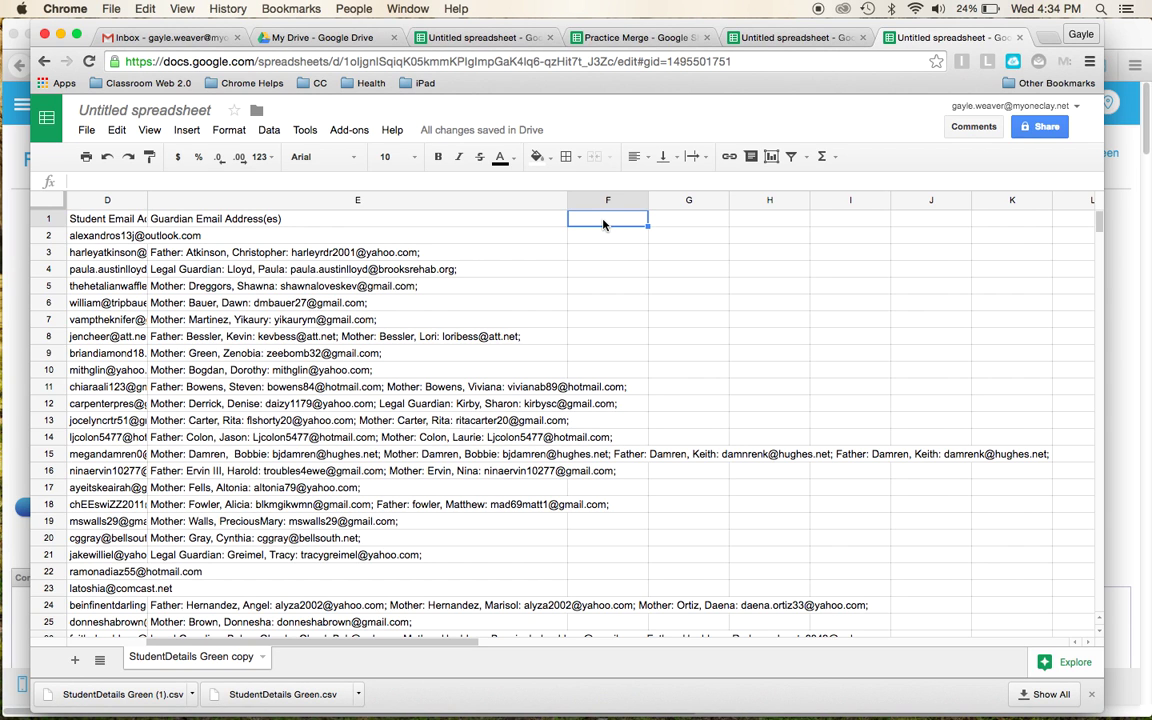
# Step: Begin a =SPLIT(E3 formula in F1, then view the example tab with entries already split
pyautogui.write('=')
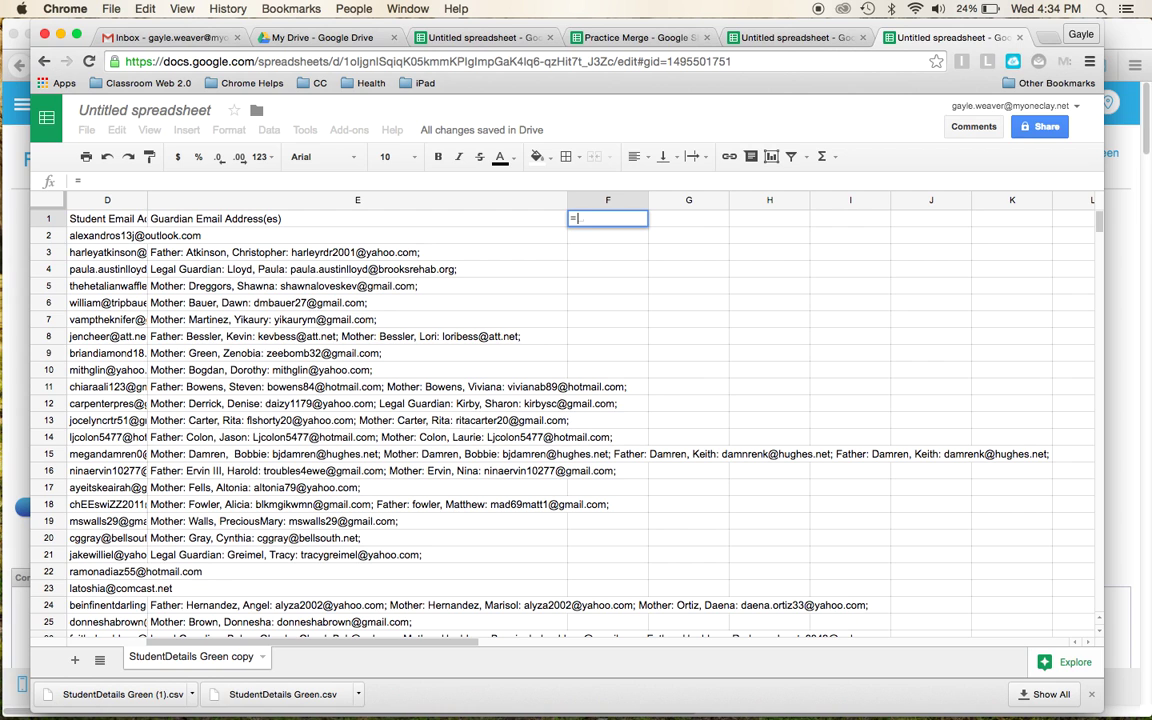
pyautogui.write('spl')
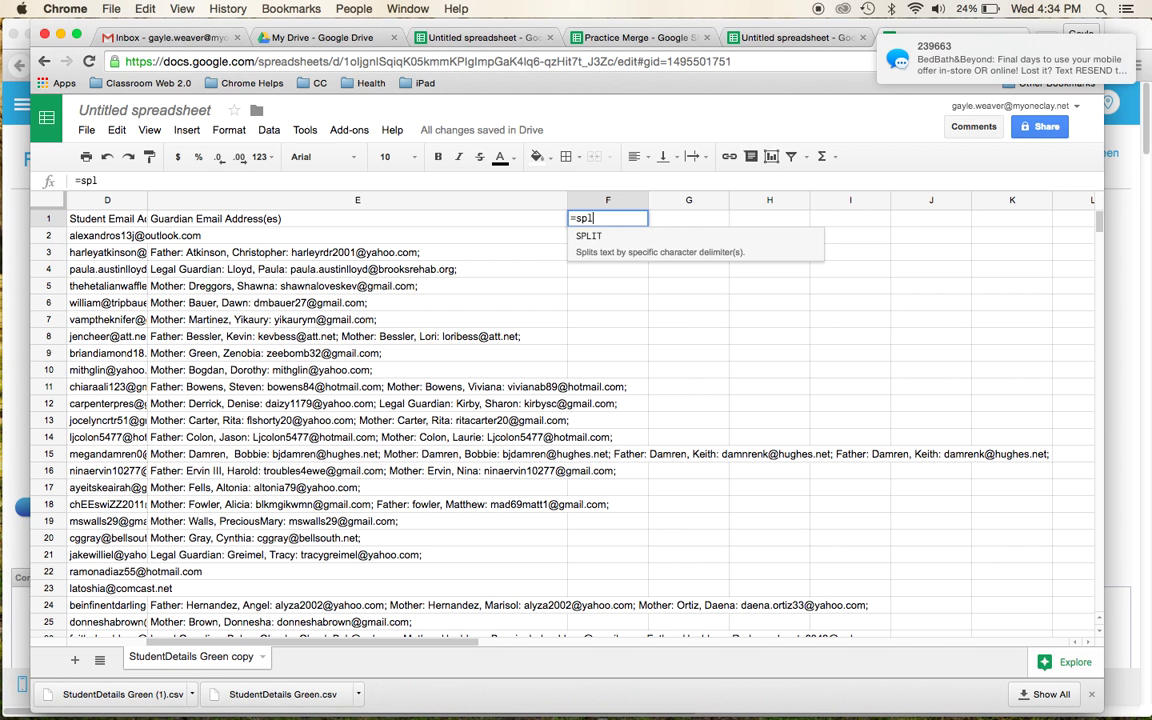
pyautogui.write('it')
pyautogui.click(603, 243)
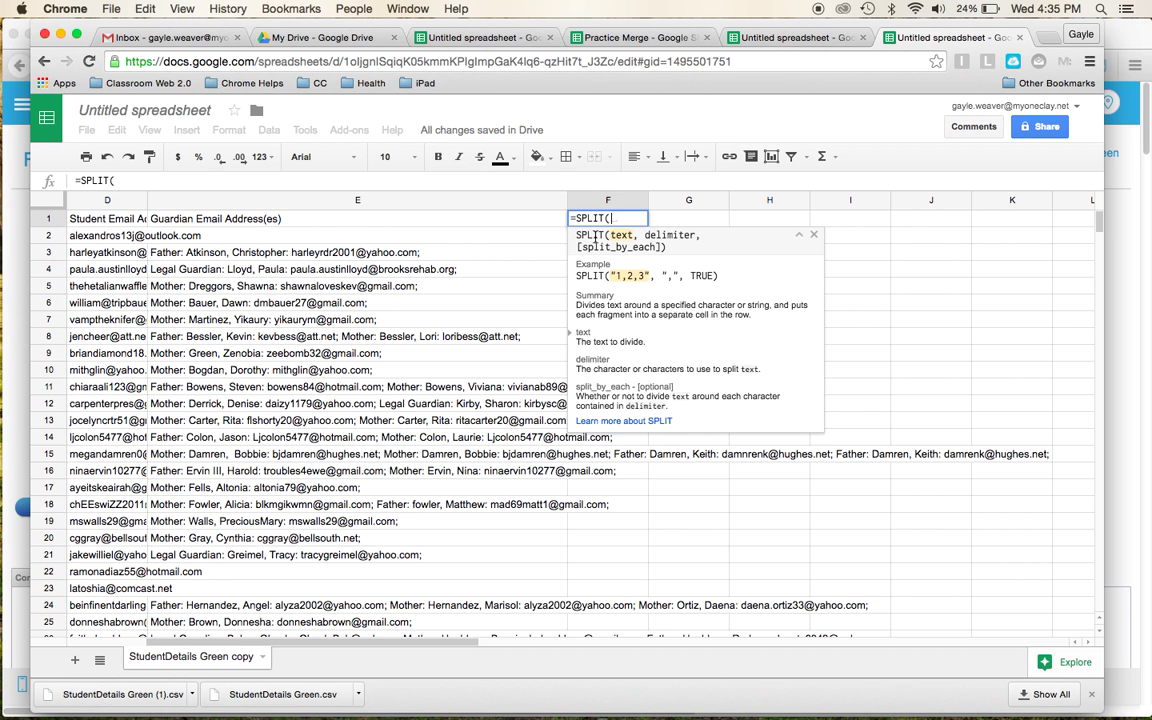
pyautogui.write('E3')
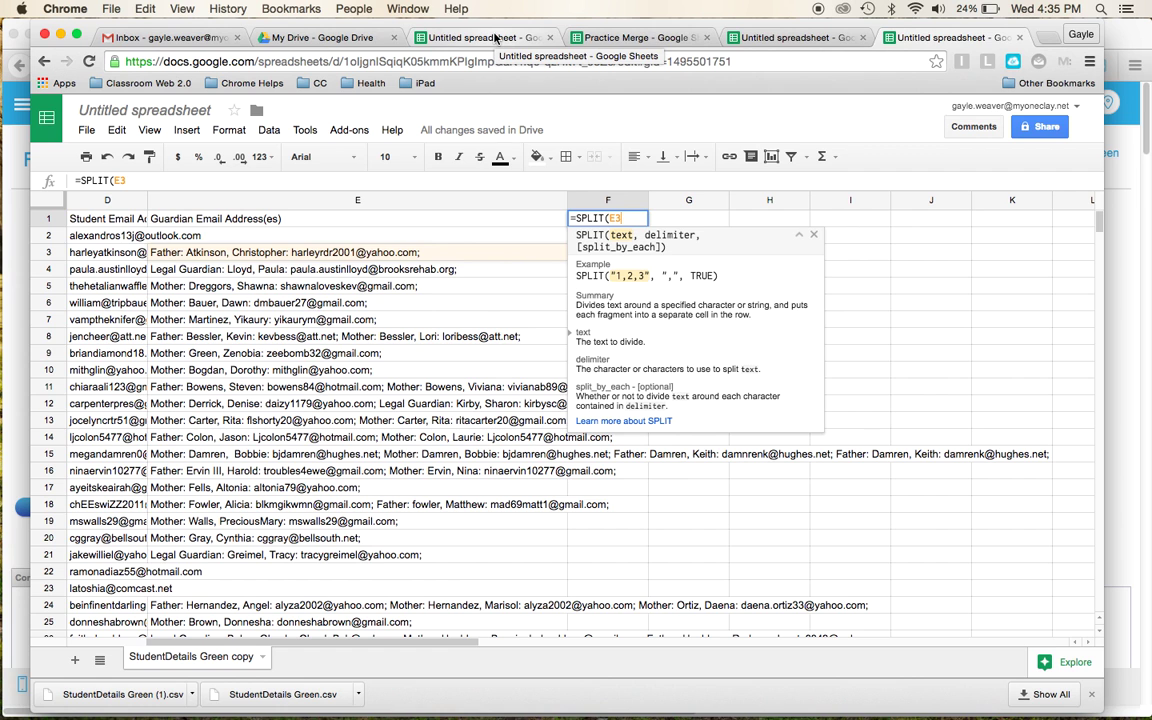
pyautogui.click(780, 38)
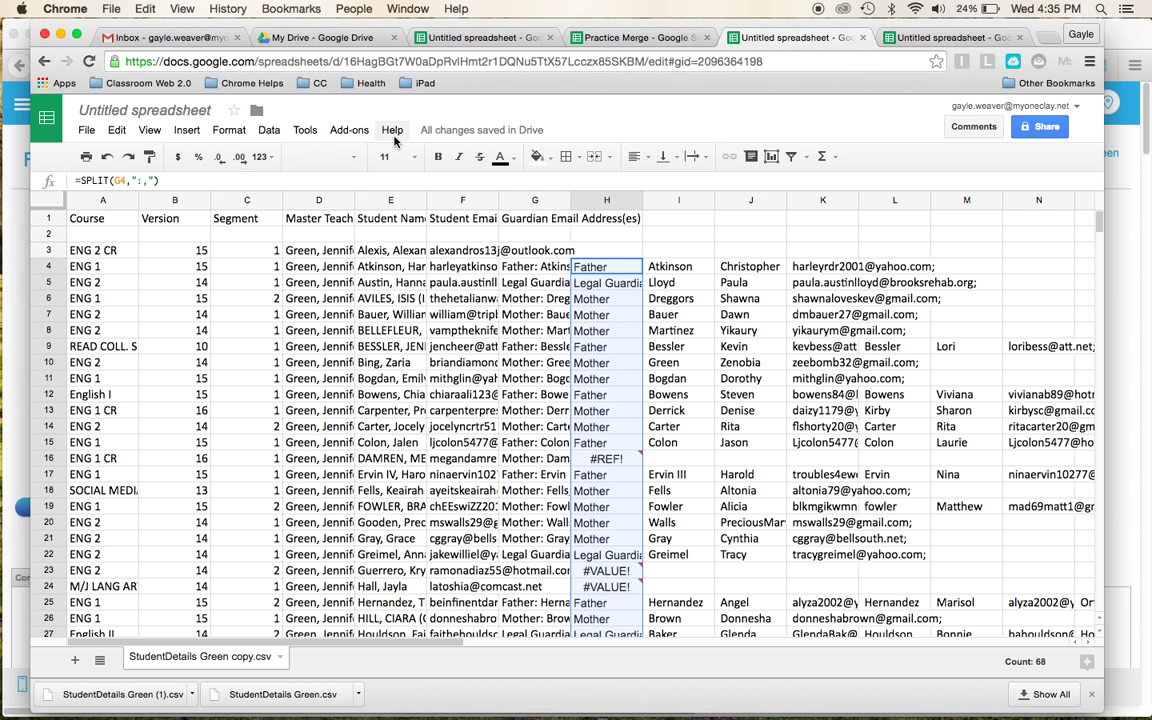
# Step: Compare split examples in the other spreadsheet tabs, then return to the working sheet
pyautogui.click(498, 38)
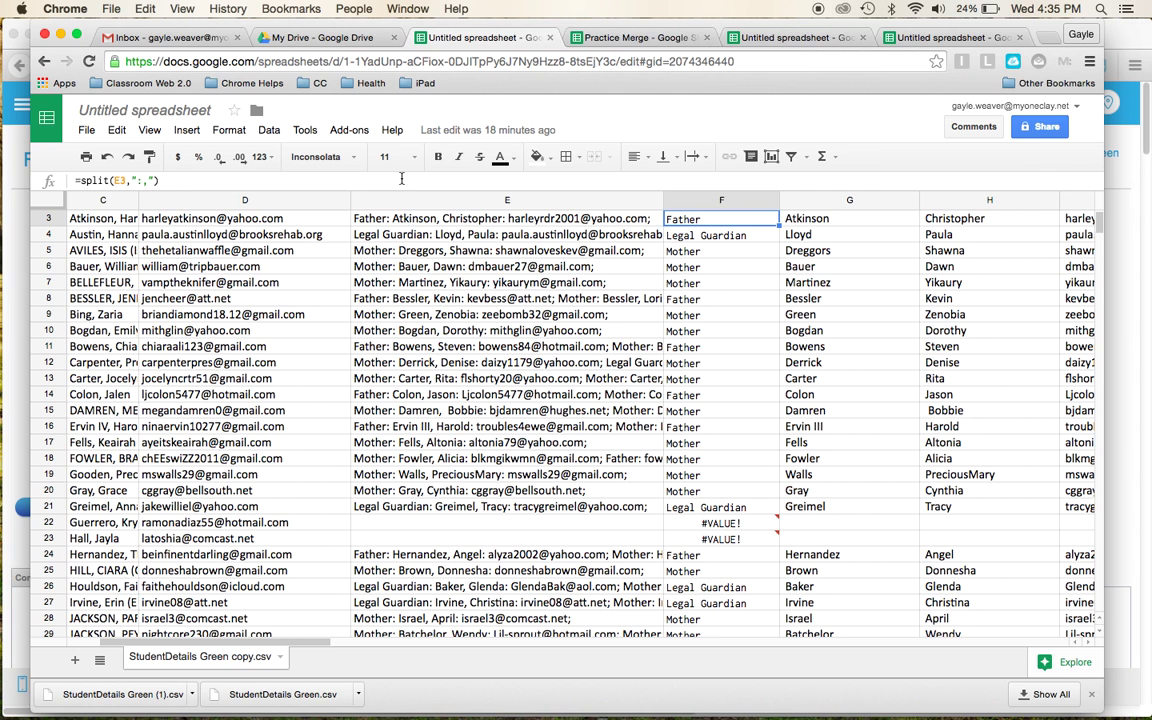
pyautogui.click(757, 35)
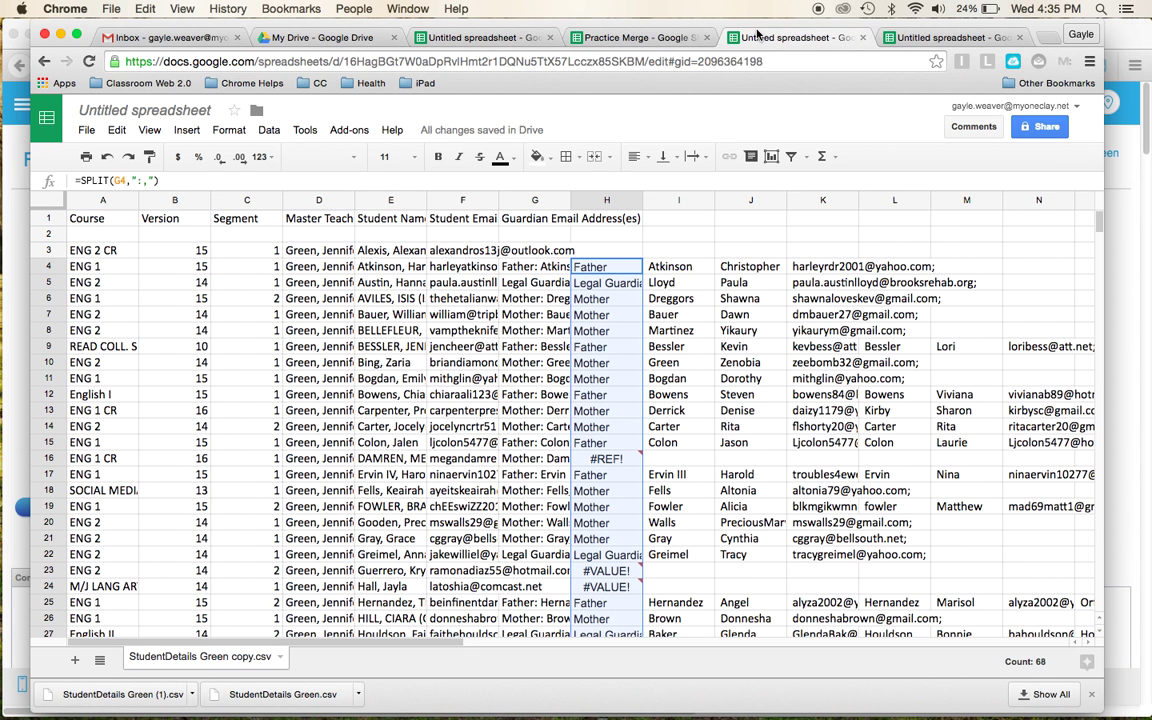
pyautogui.click(940, 40)
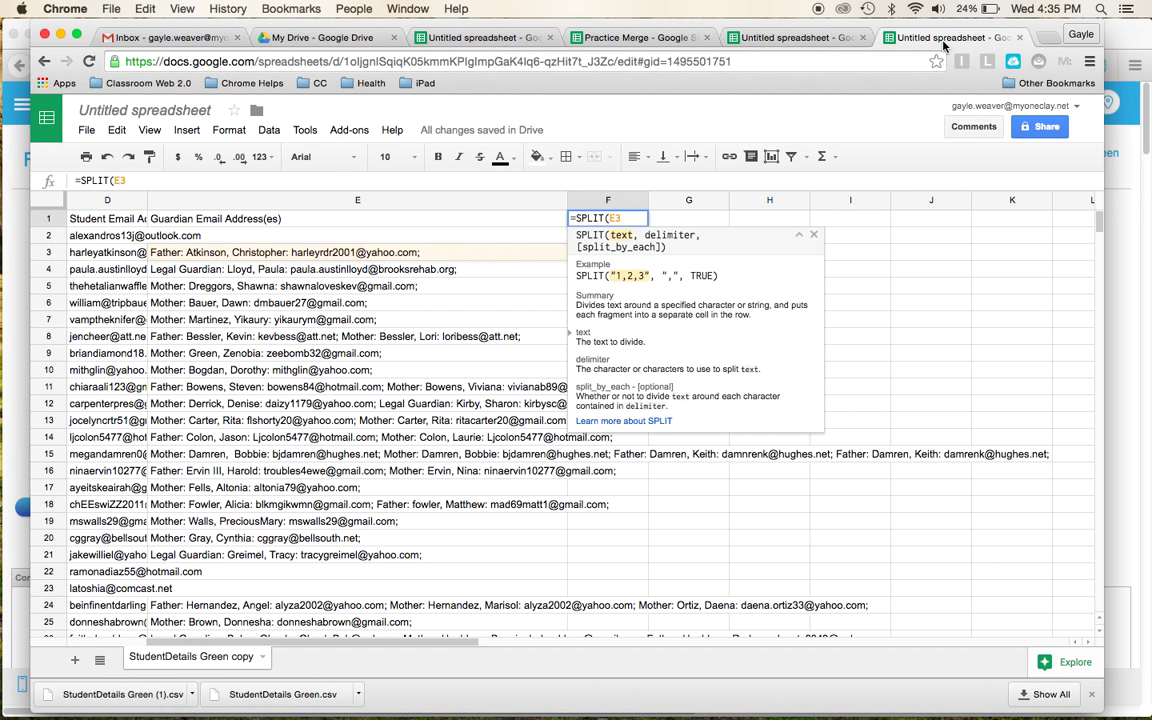
# Step: Complete F1 as =SPLIT(E3,":;"), spreading the guardian entry across F1:I1
pyautogui.write(',')
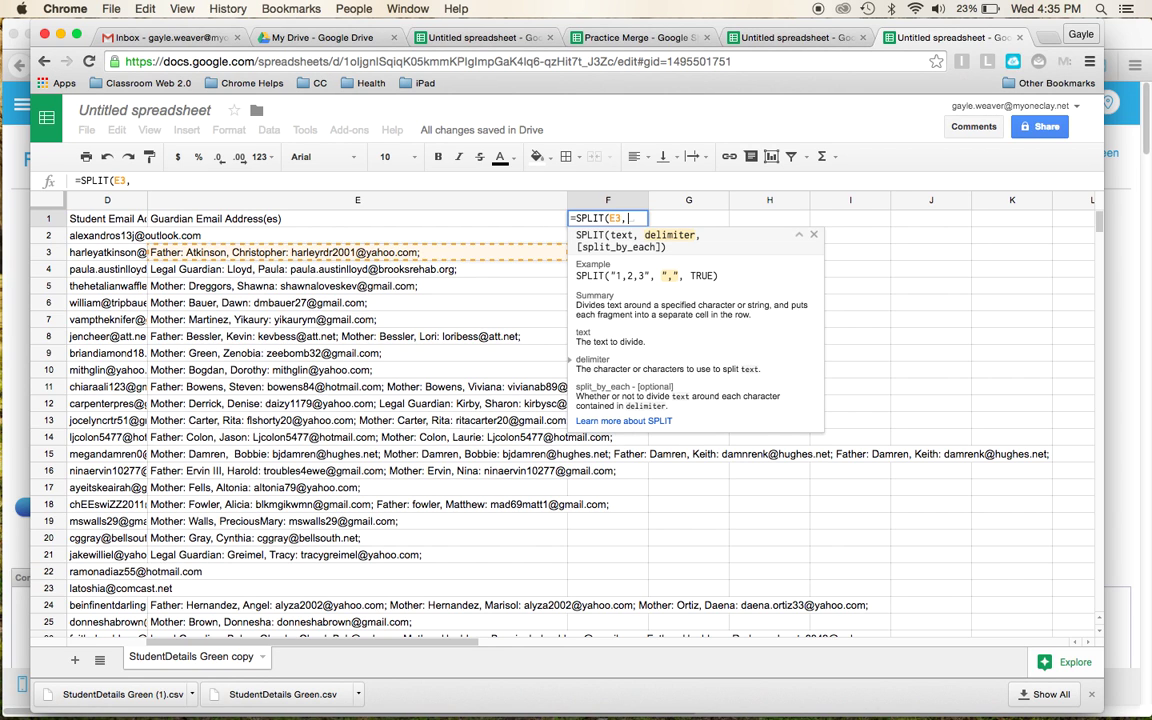
pyautogui.write('"')
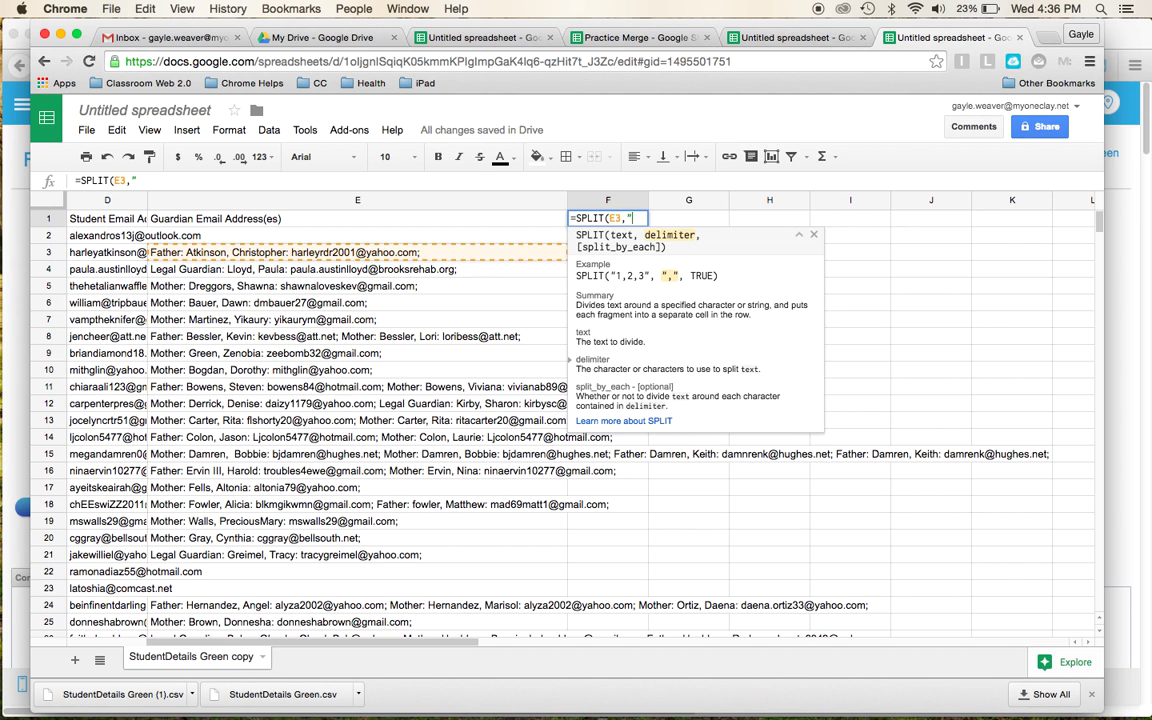
pyautogui.write(':')
pyautogui.write(';')
pyautogui.write('"')
pyautogui.press('Return')
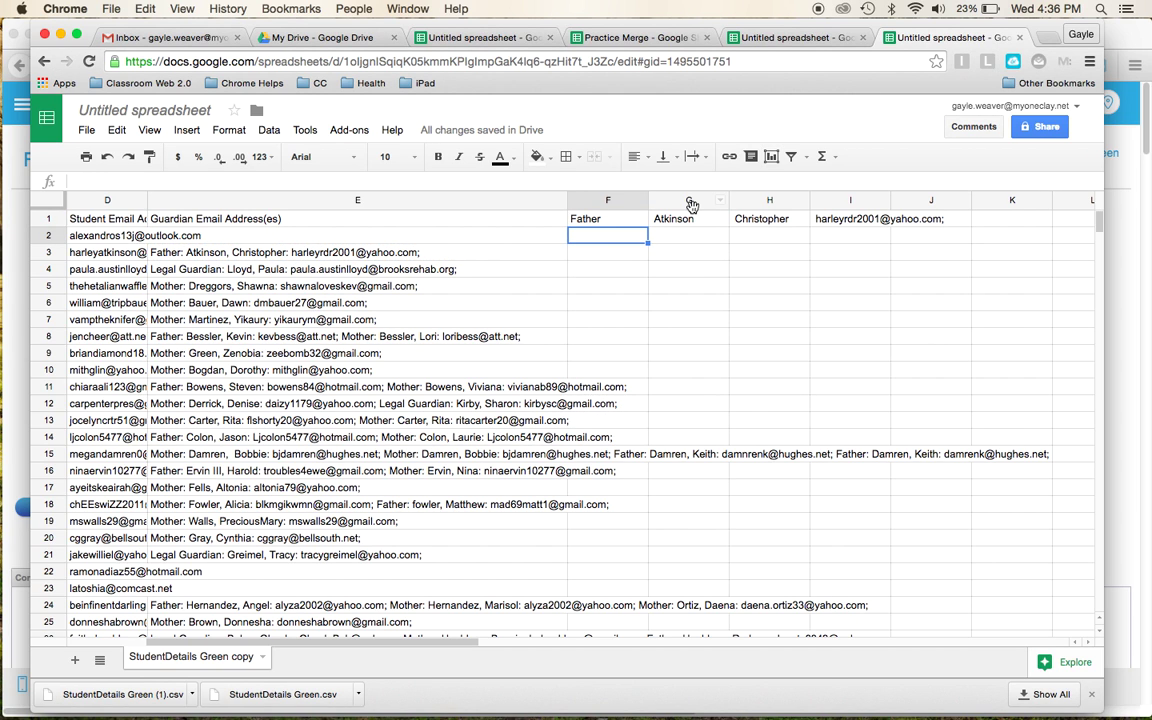
pyautogui.click(633, 222)
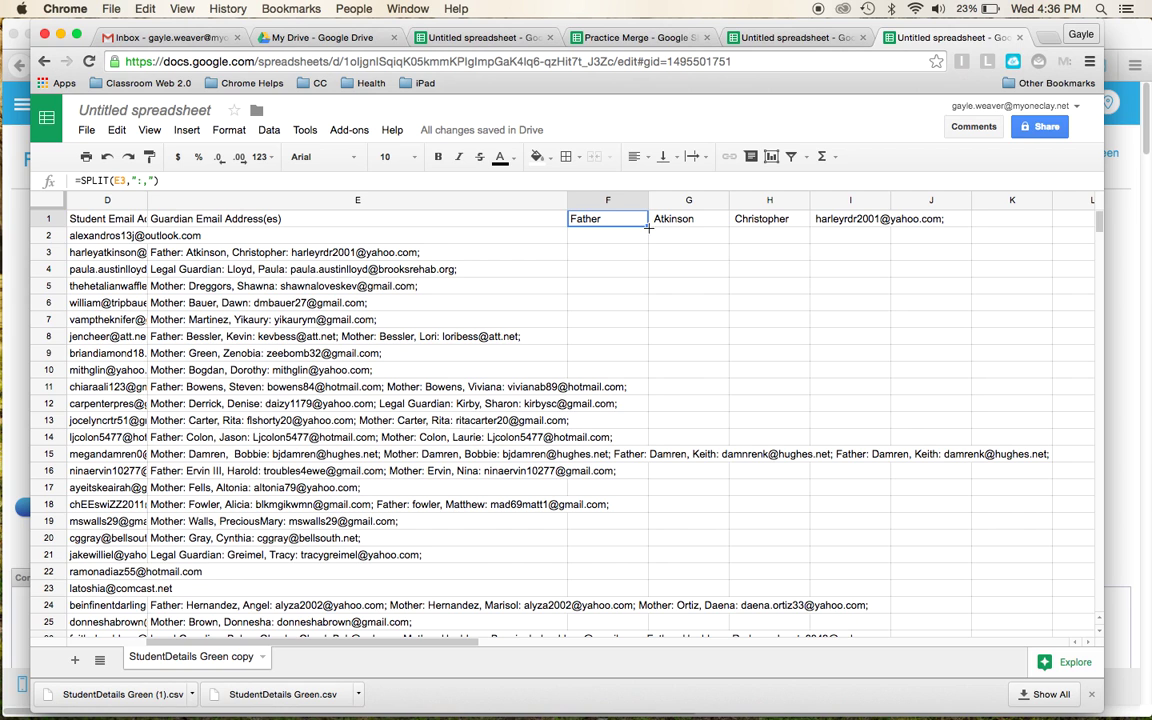
pyautogui.moveTo(648, 228); pyautogui.dragTo(648, 474)
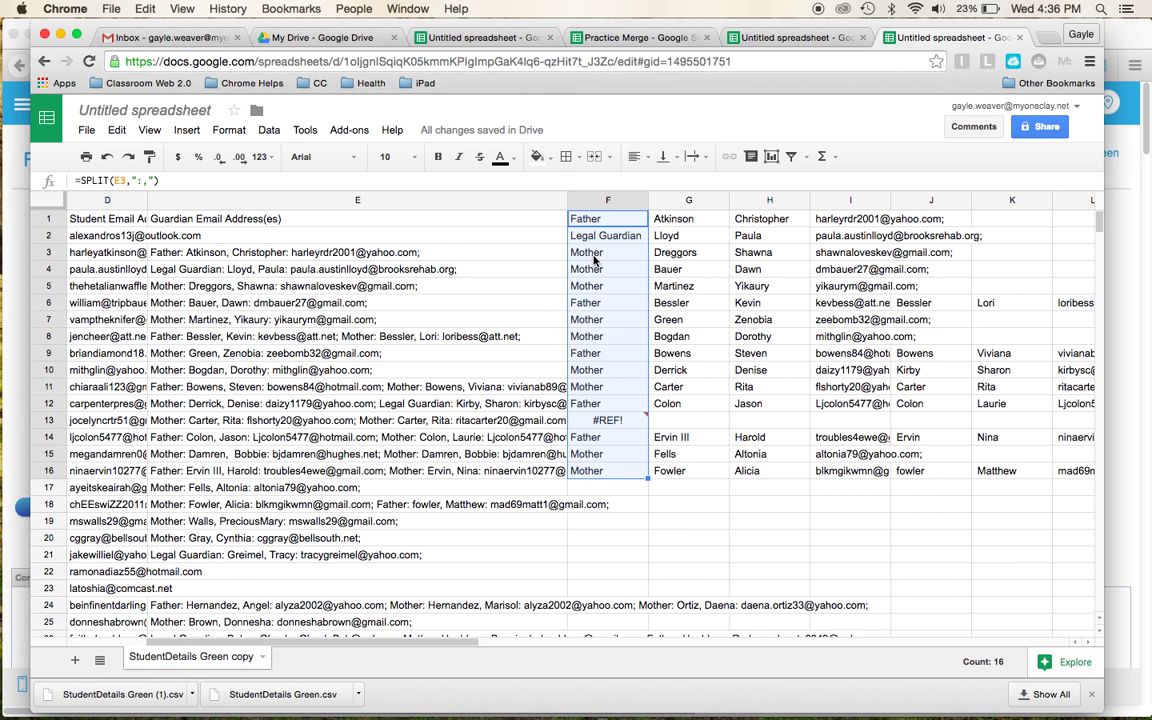
pyautogui.click(108, 157)
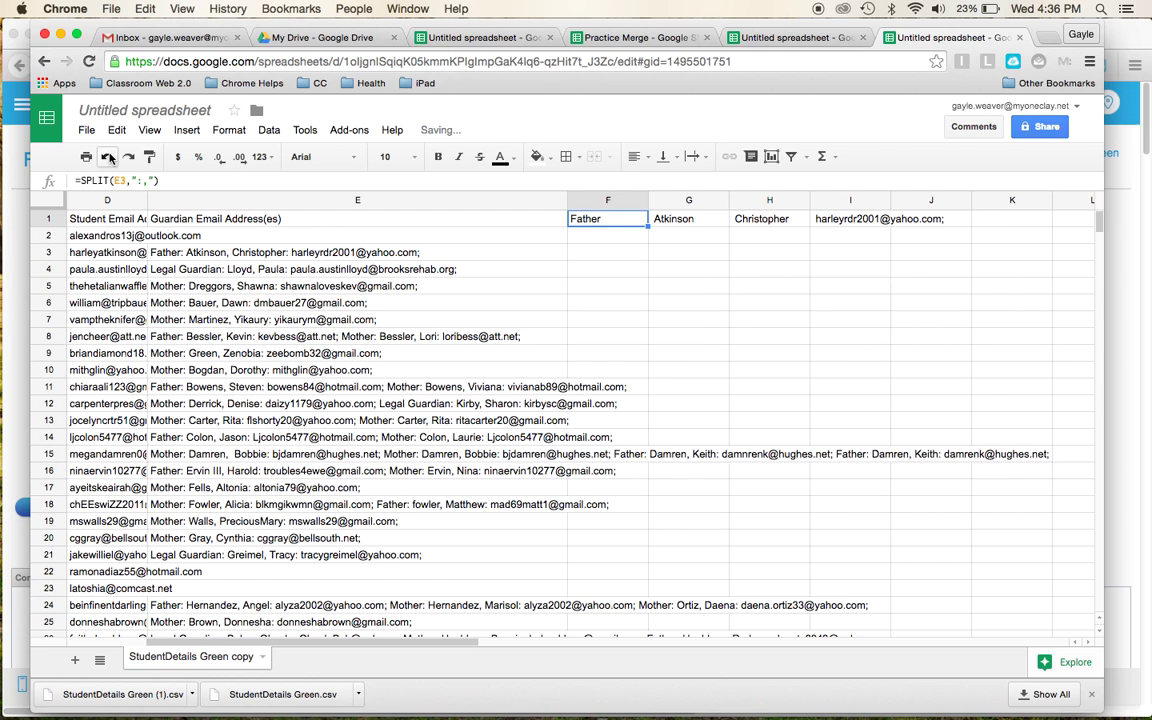
pyautogui.click(595, 253)
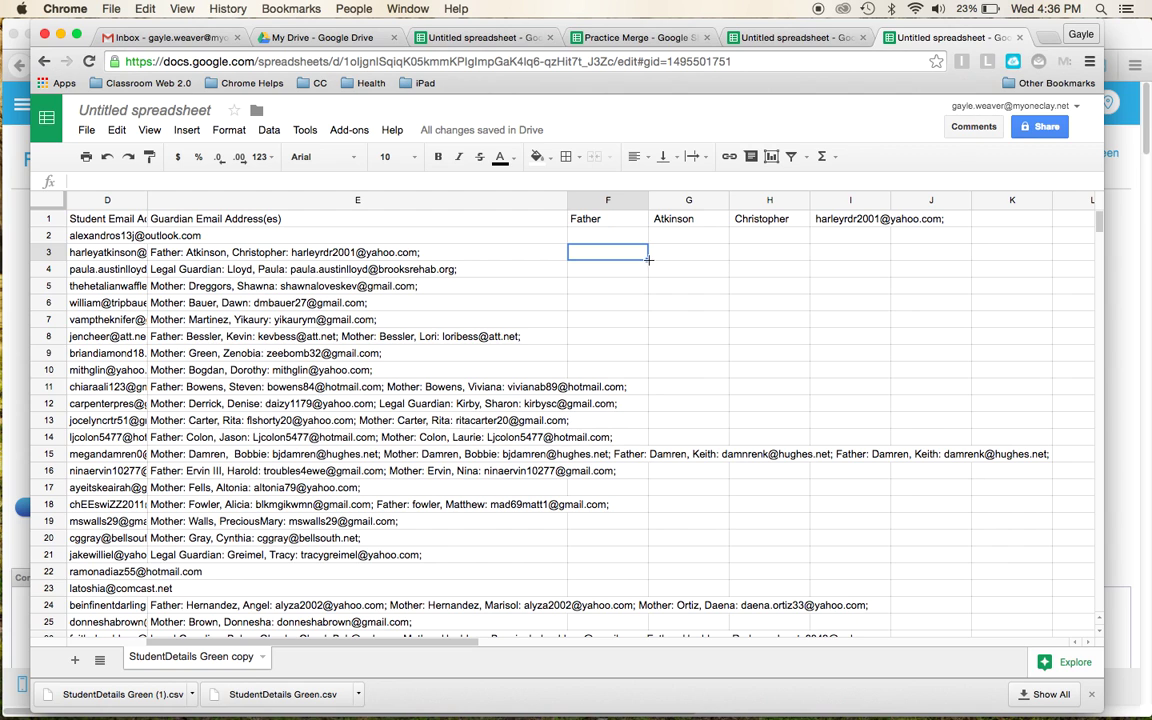
# Step: Copy the SPLIT formula from F1 into F3 and fill it down to row 70
pyautogui.click(612, 218)
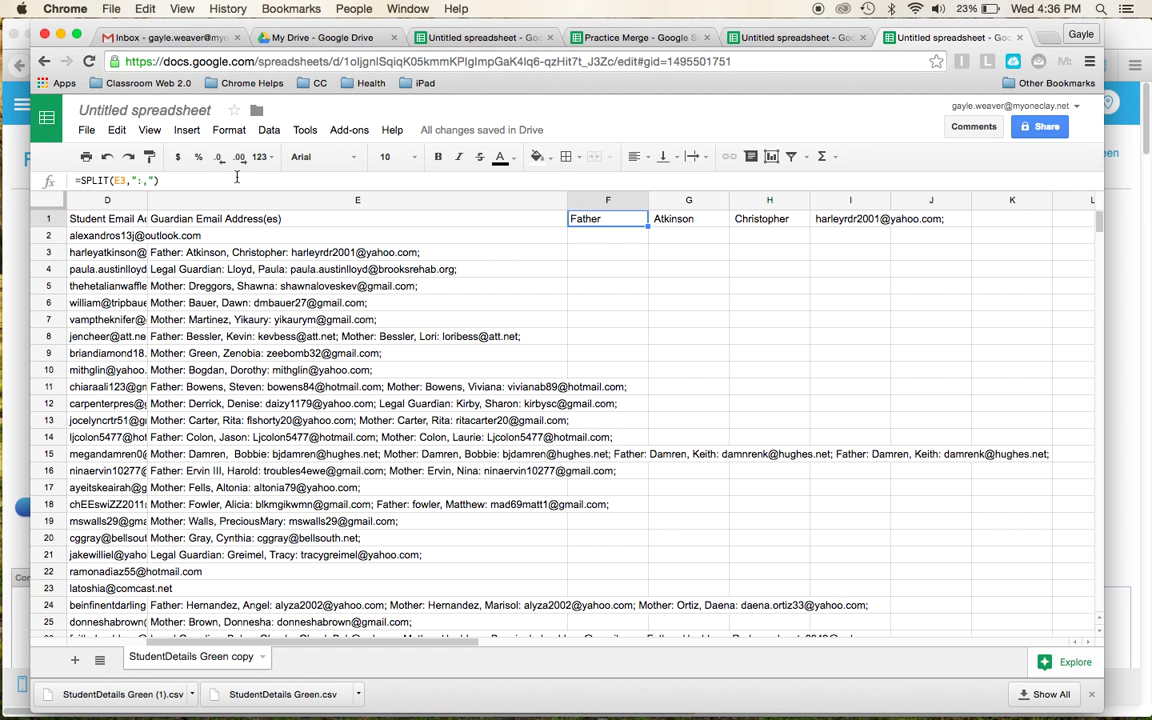
pyautogui.tripleClick(170, 179)
pyautogui.press('super+c')
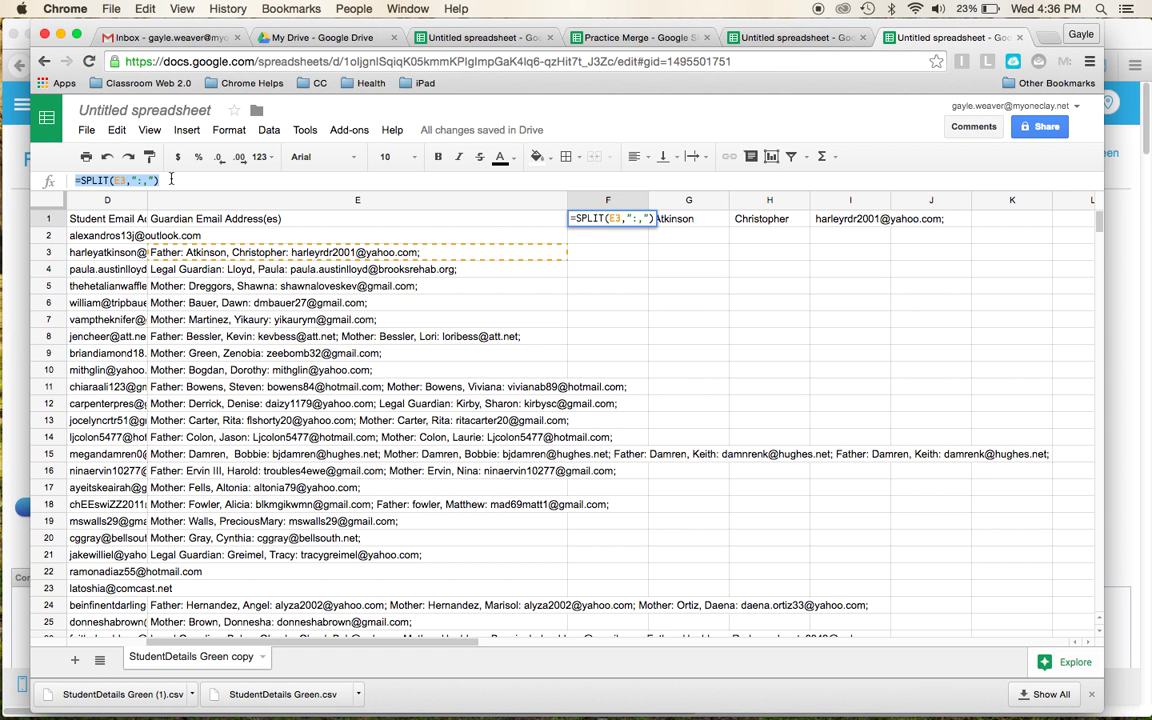
pyautogui.click(612, 254)
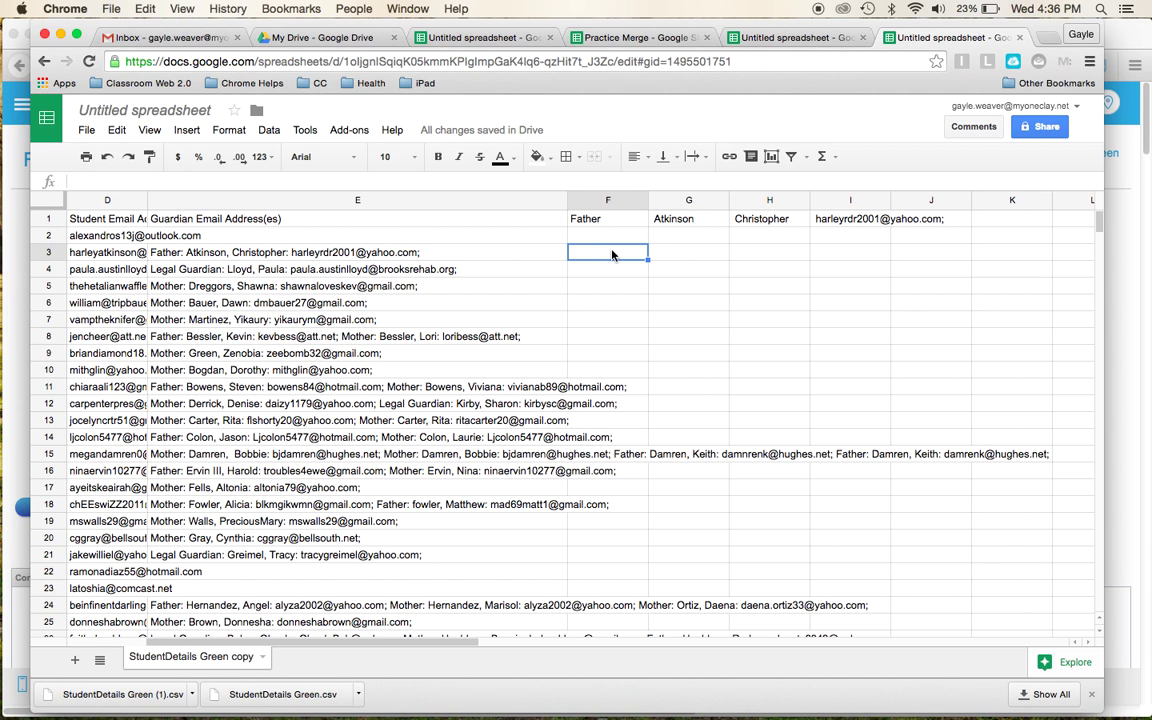
pyautogui.press('super+v')
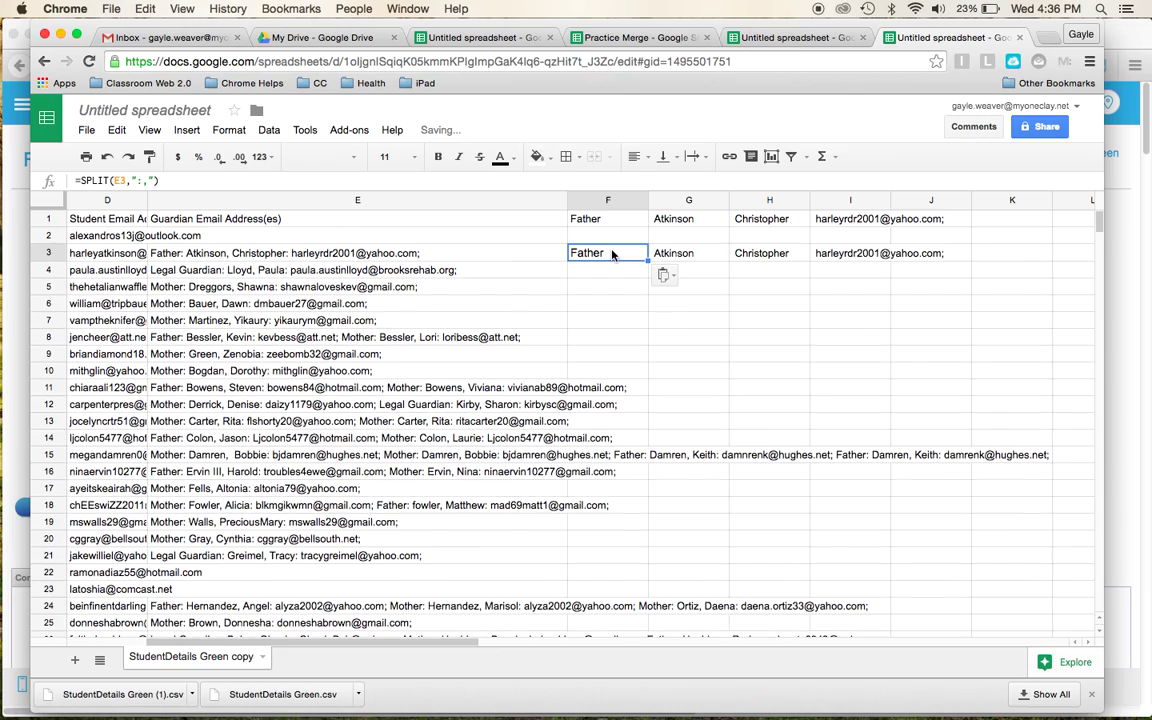
pyautogui.moveTo(648, 260); pyautogui.dragTo(624, 493)
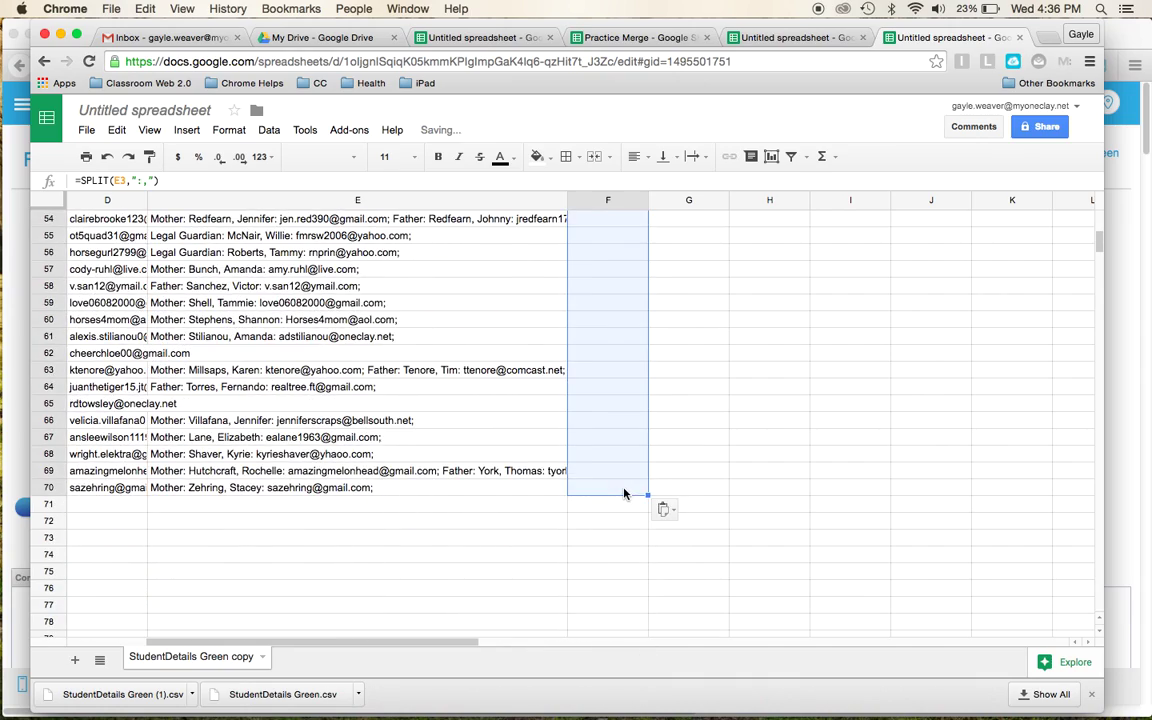
pyautogui.scroll(10, 624, 493)
pyautogui.hscroll(-1, 600, 430)
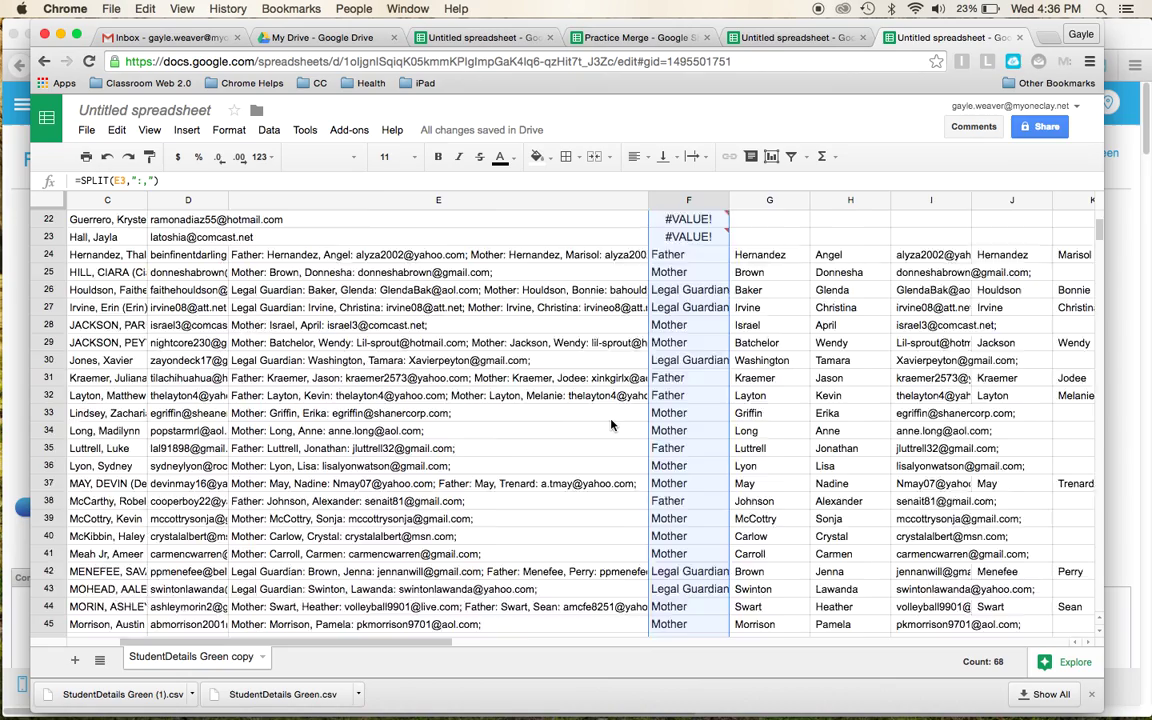
pyautogui.hscroll(10, 612, 425)
pyautogui.hscroll(-10, 612, 425)
pyautogui.scroll(1, 612, 425)
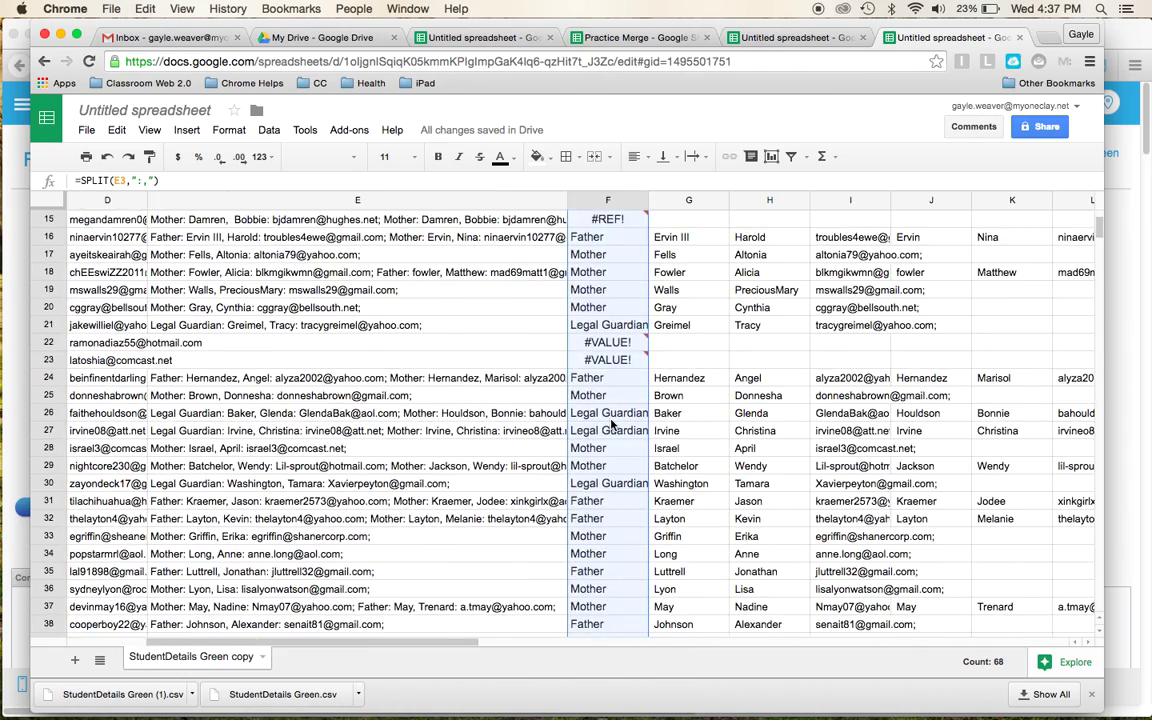
pyautogui.hscroll(-1, 612, 425)
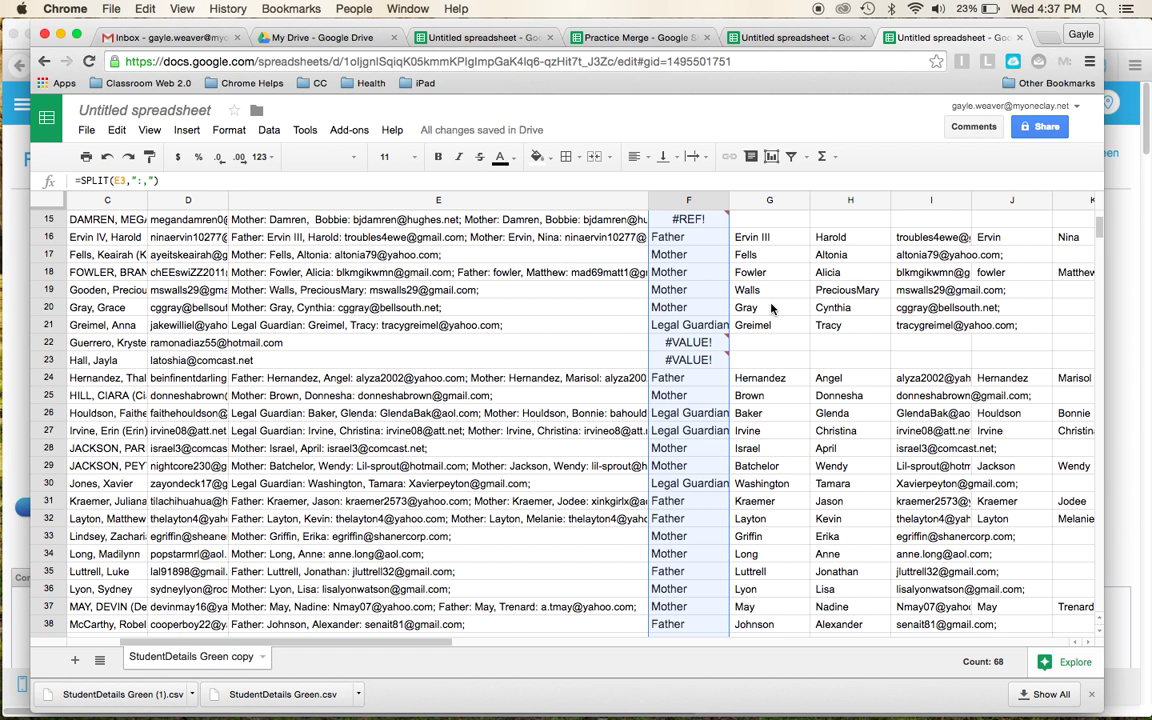
pyautogui.hscroll(8, 930, 207)
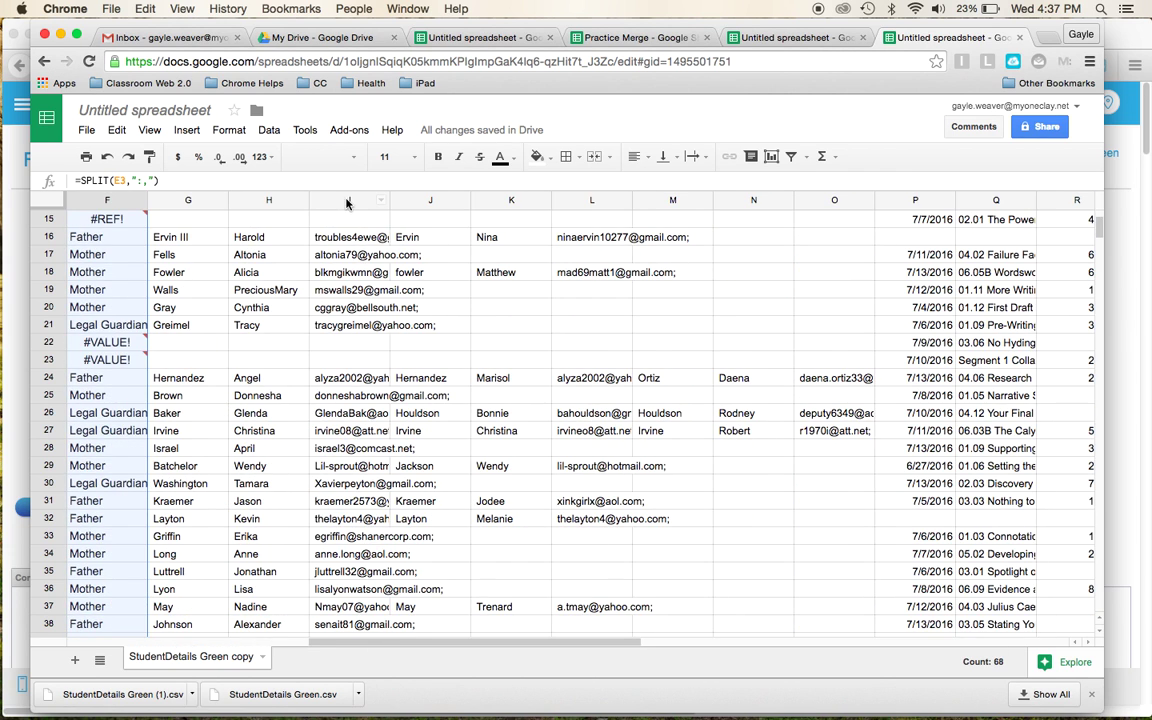
pyautogui.click(347, 201)
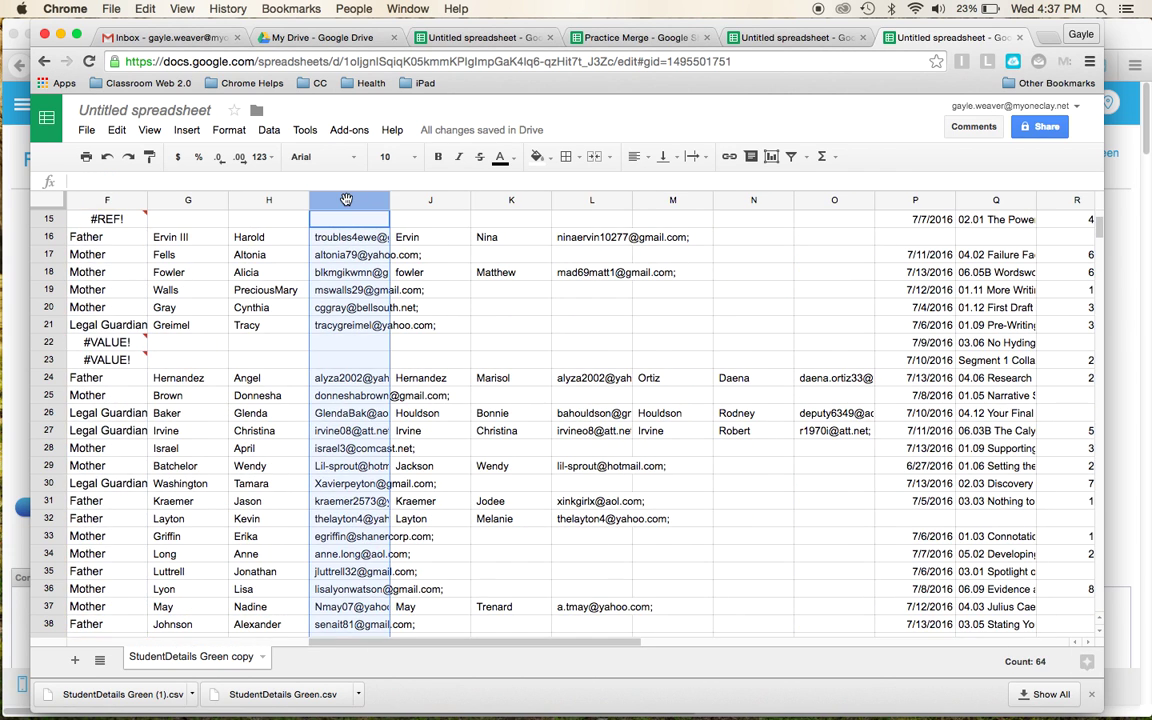
pyautogui.click(584, 202)
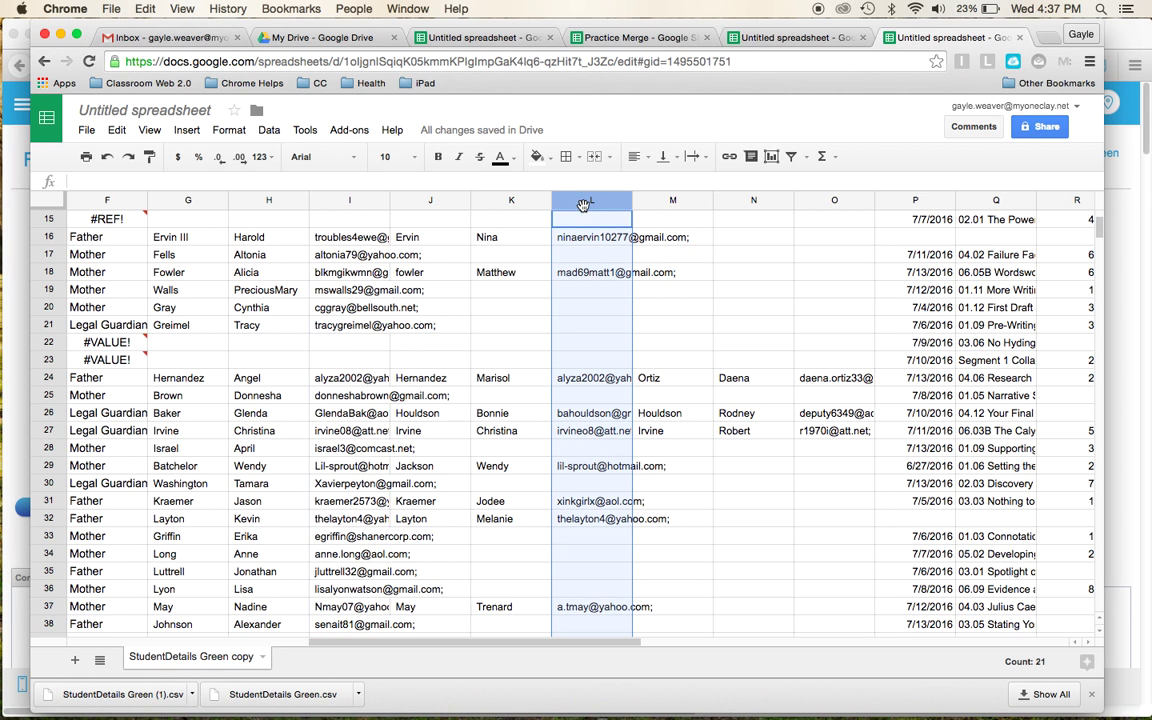
pyautogui.click(834, 203)
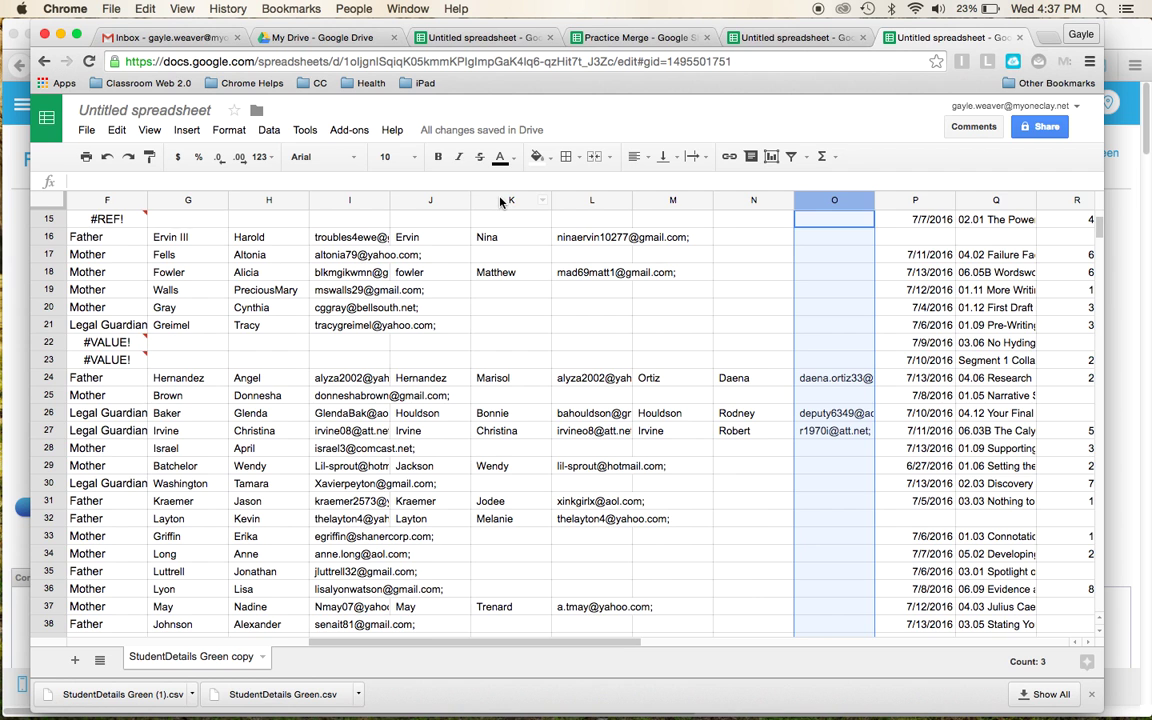
pyautogui.hscroll(-5, 500, 203)
pyautogui.scroll(-1, 500, 203)
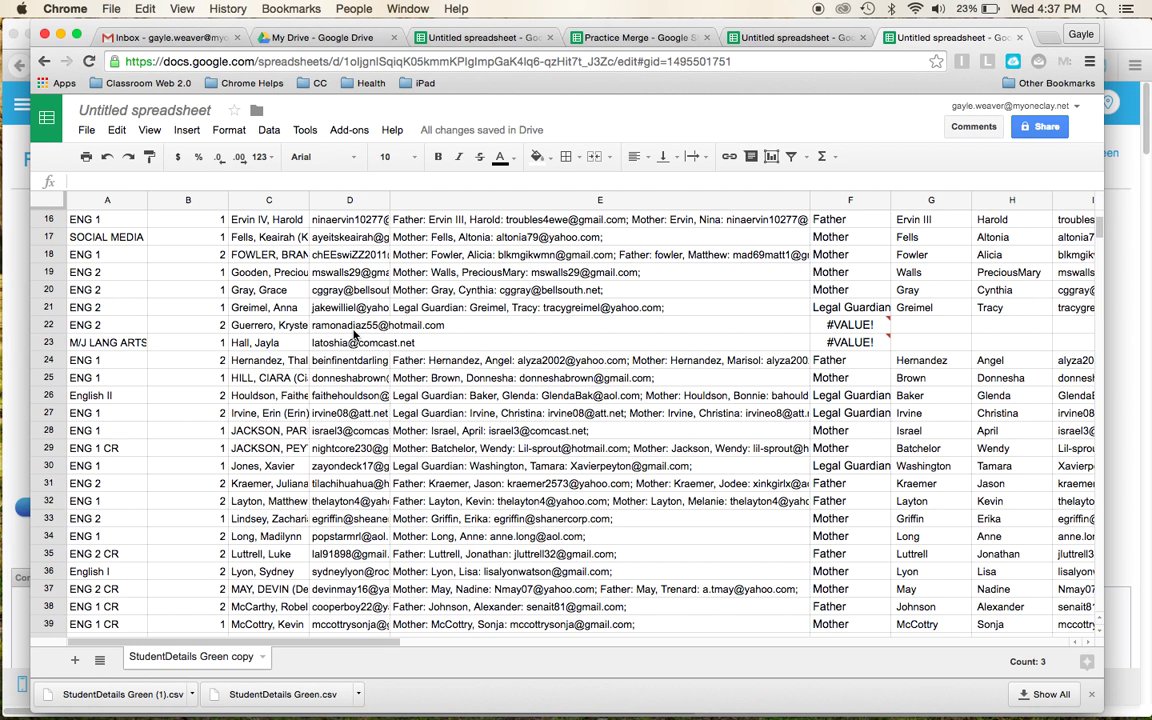
pyautogui.click(441, 328)
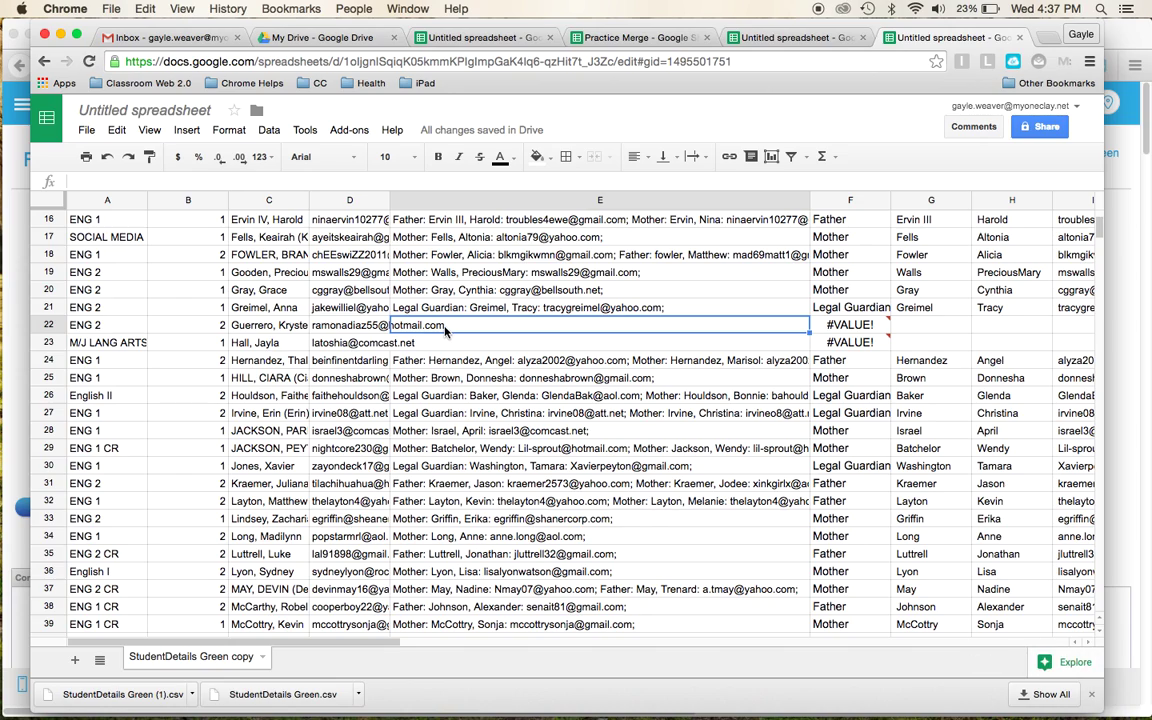
pyautogui.click(458, 346)
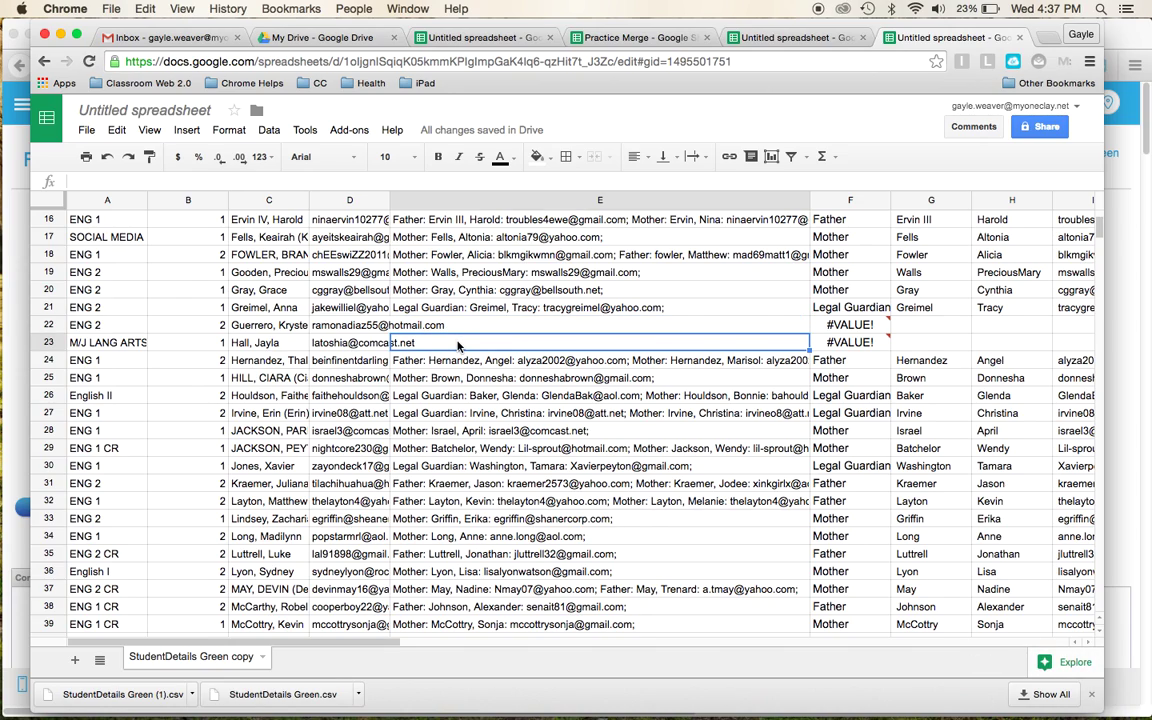
pyautogui.scroll(-3, 458, 346)
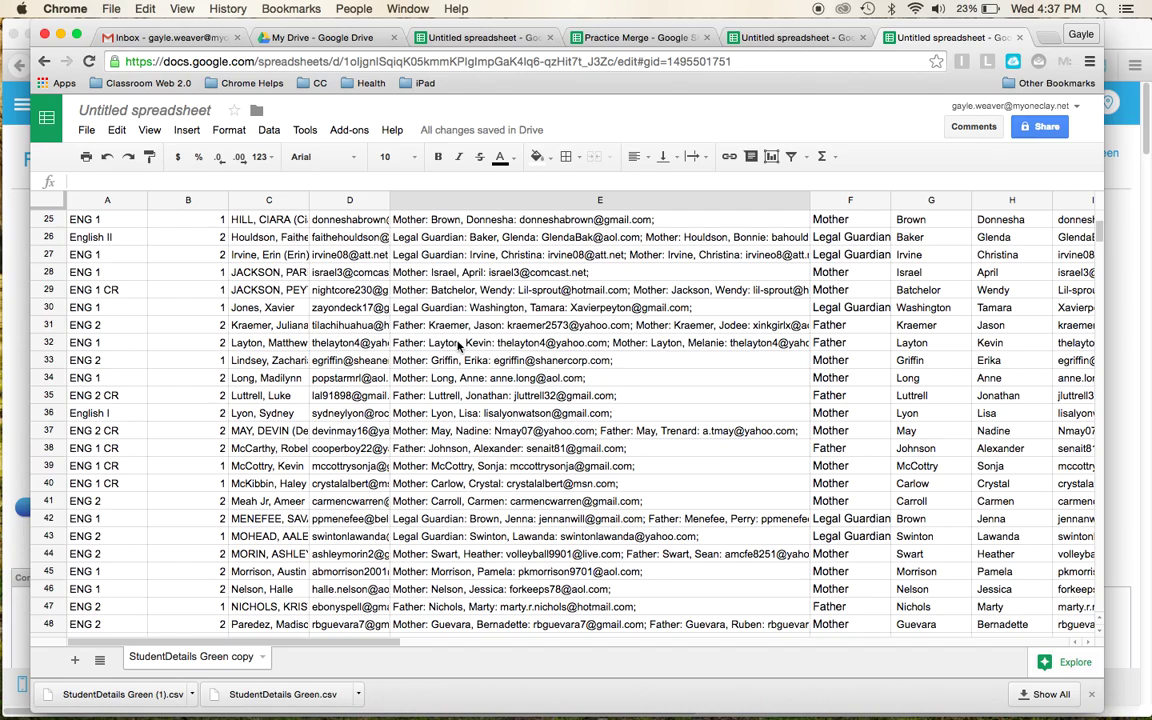
pyautogui.hscroll(10, 458, 346)
pyautogui.hscroll(-6, 458, 346)
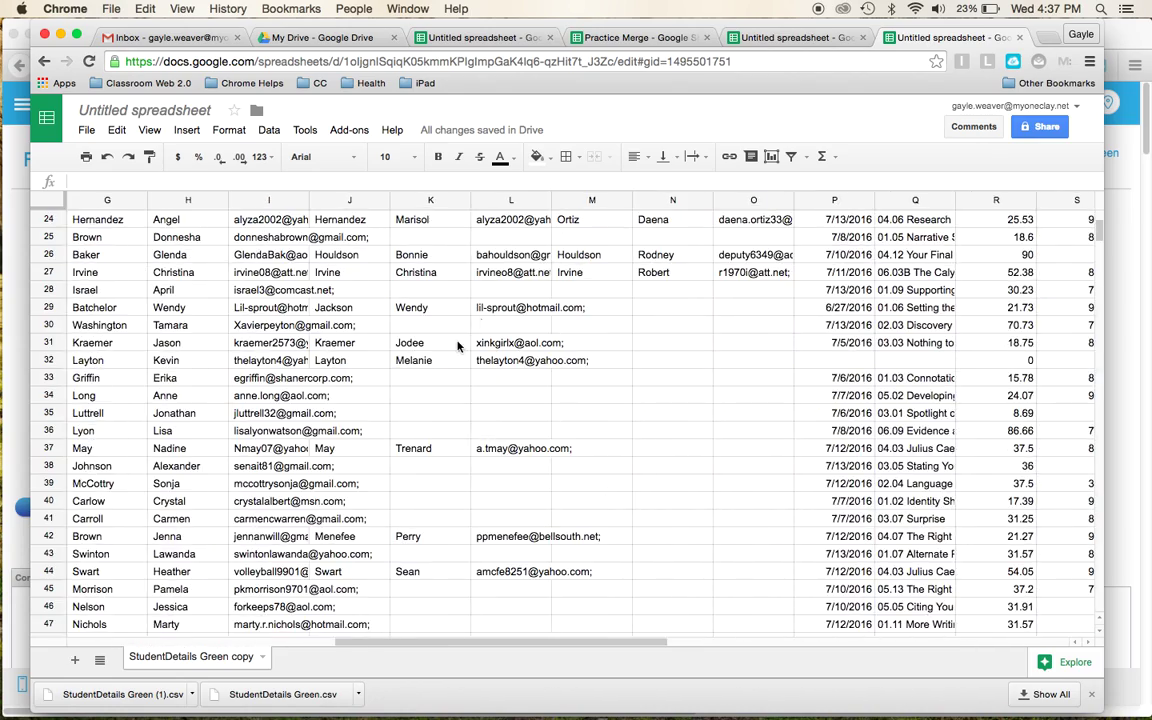